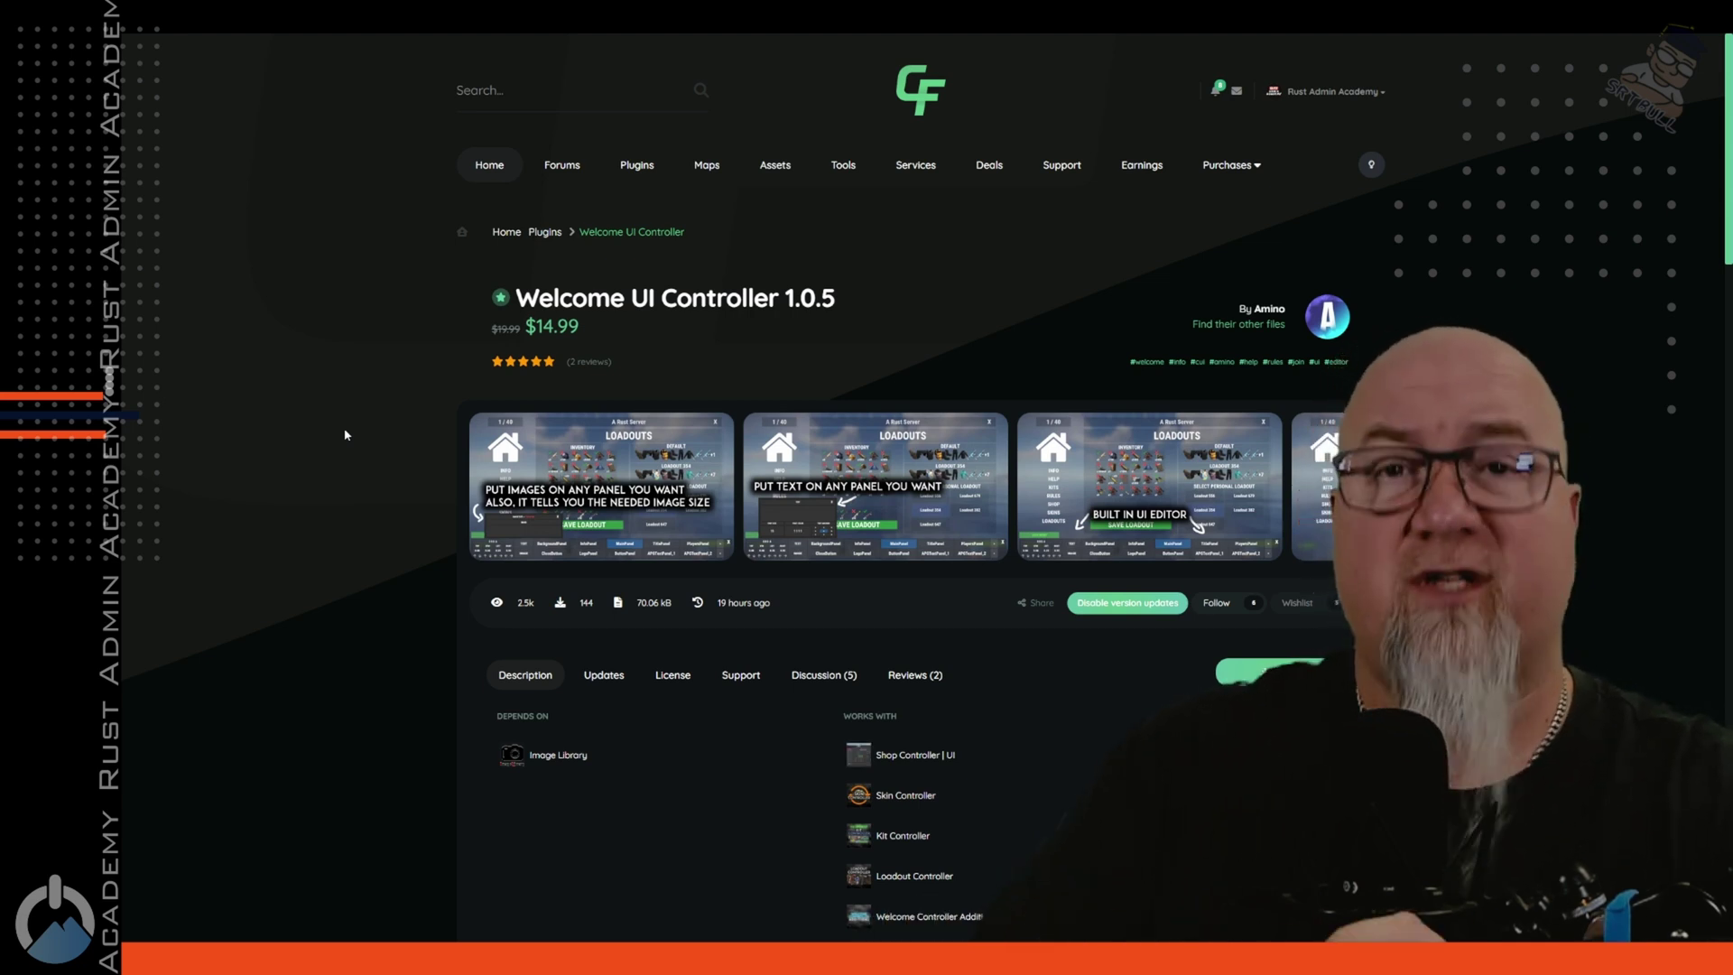
- Scroll down the Codefling Welcome UI Controller plugin page
{"action": "scroll", "coordinate": [1200, 379], "scroll_direction": "down", "scroll_amount": 5}
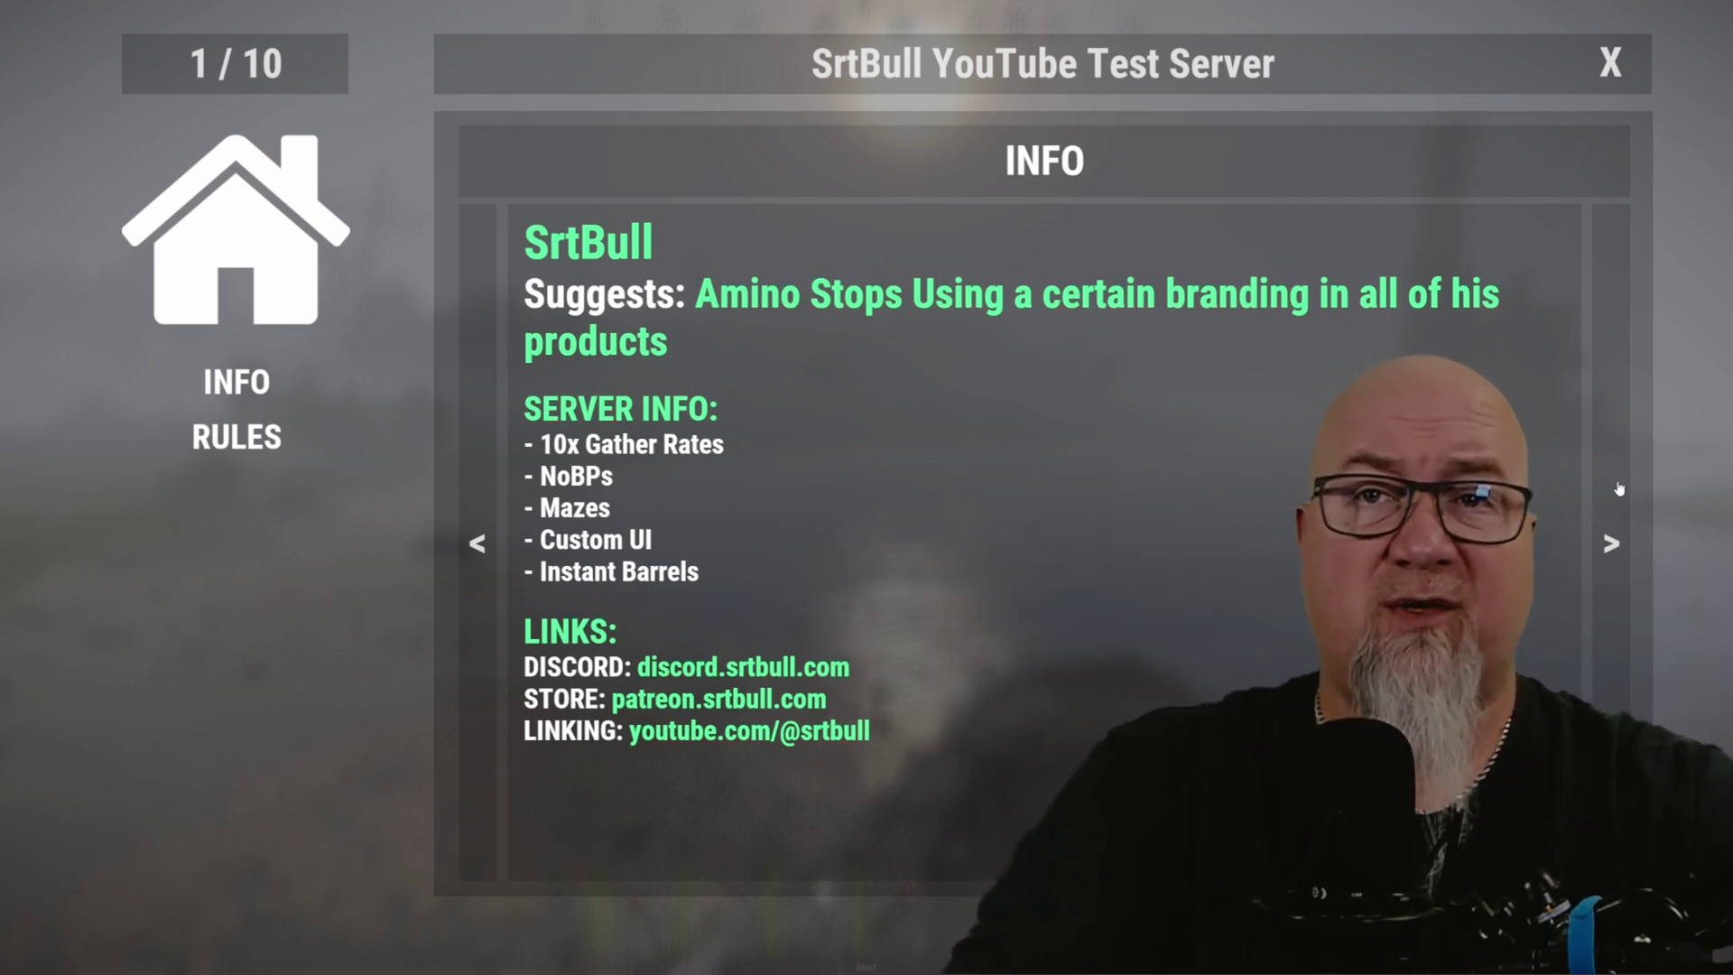
- Browse INFO page 2 and the RULES page, then return to the main INFO page
{"action": "left_click", "coordinate": [1609, 448]}
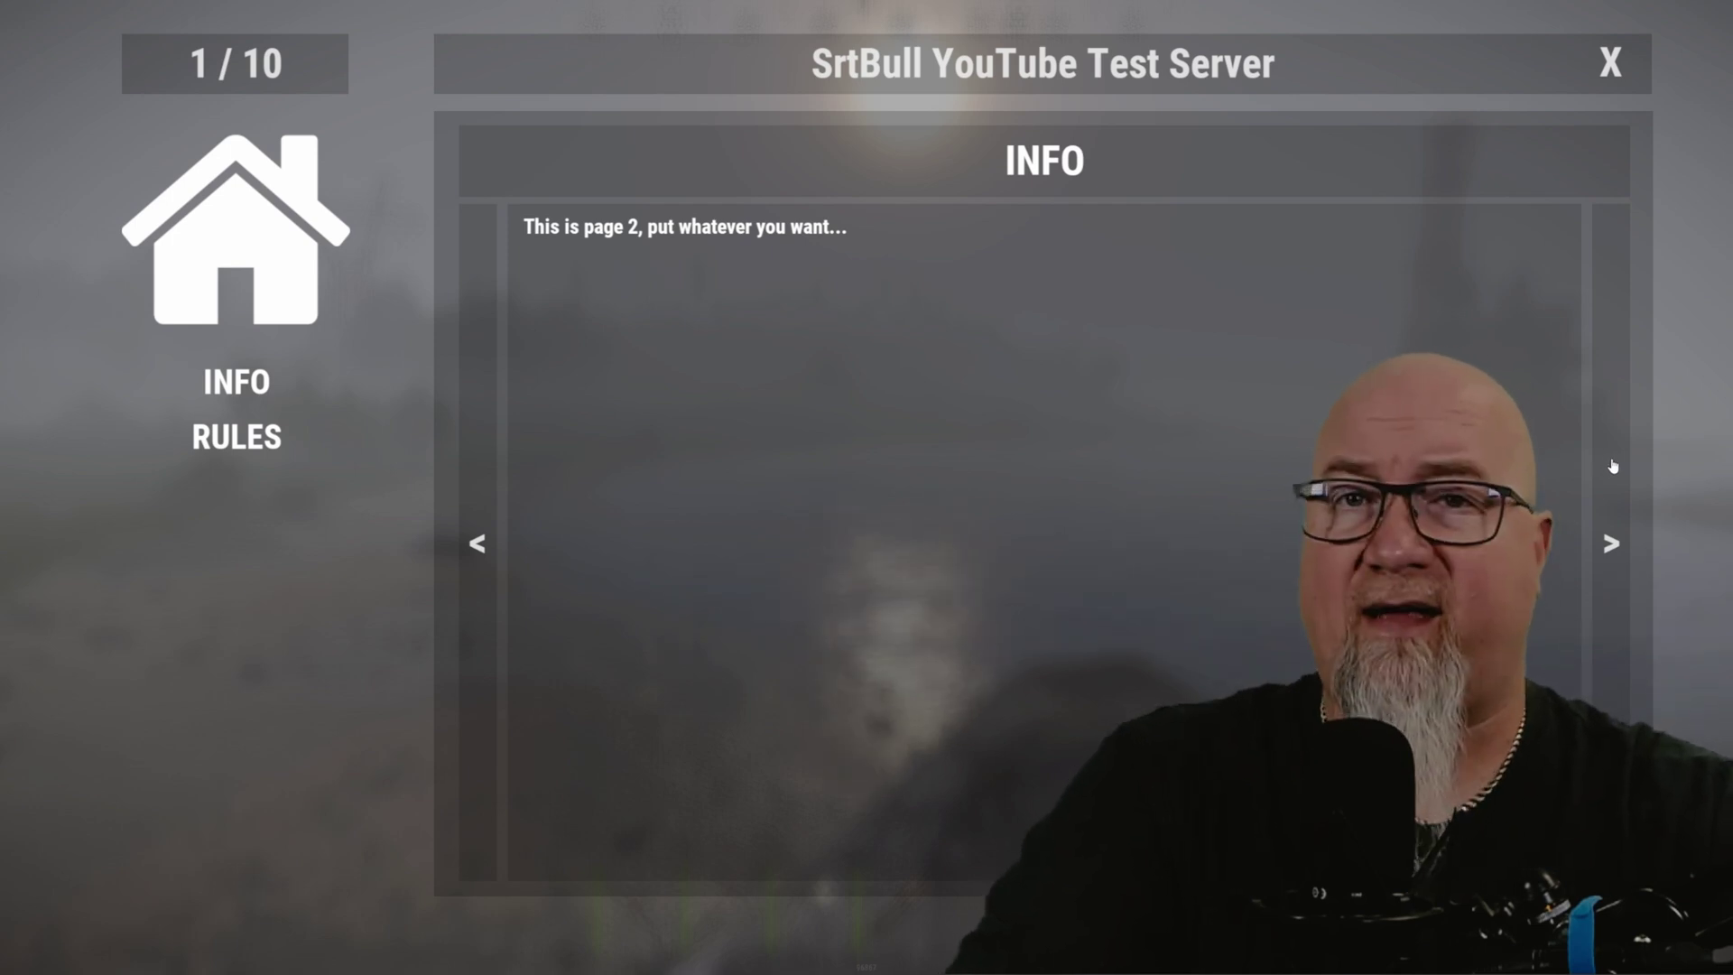
{"action": "left_click", "coordinate": [276, 386]}
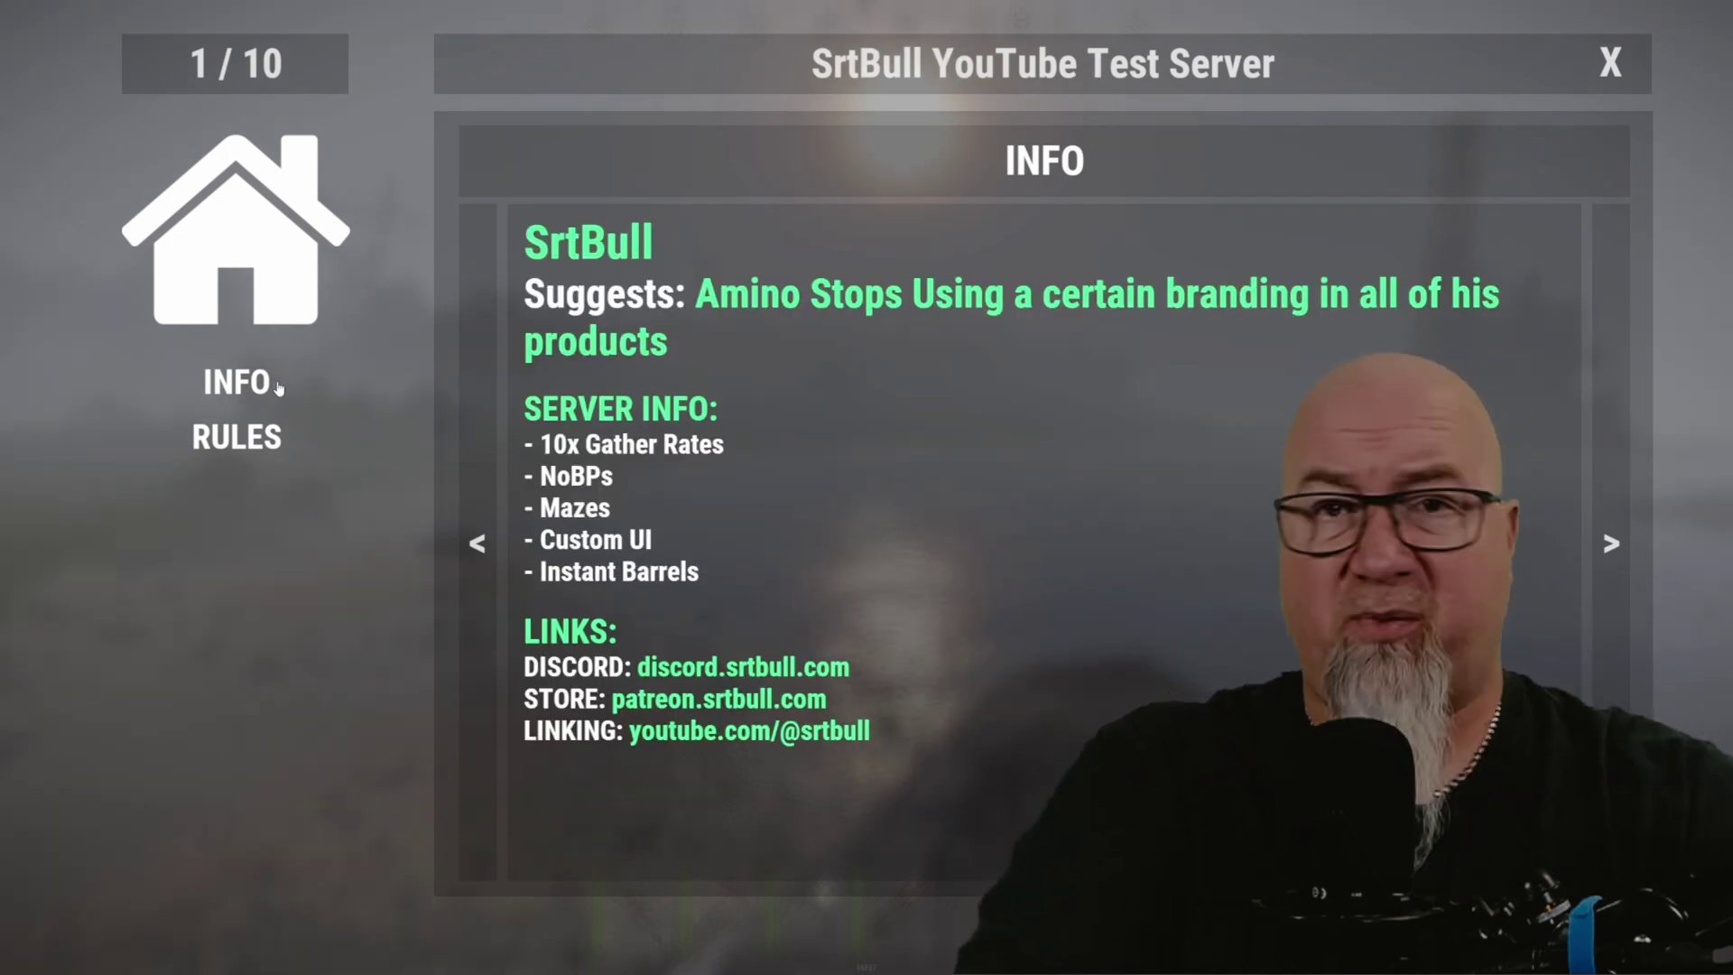
{"action": "left_click", "coordinate": [233, 442]}
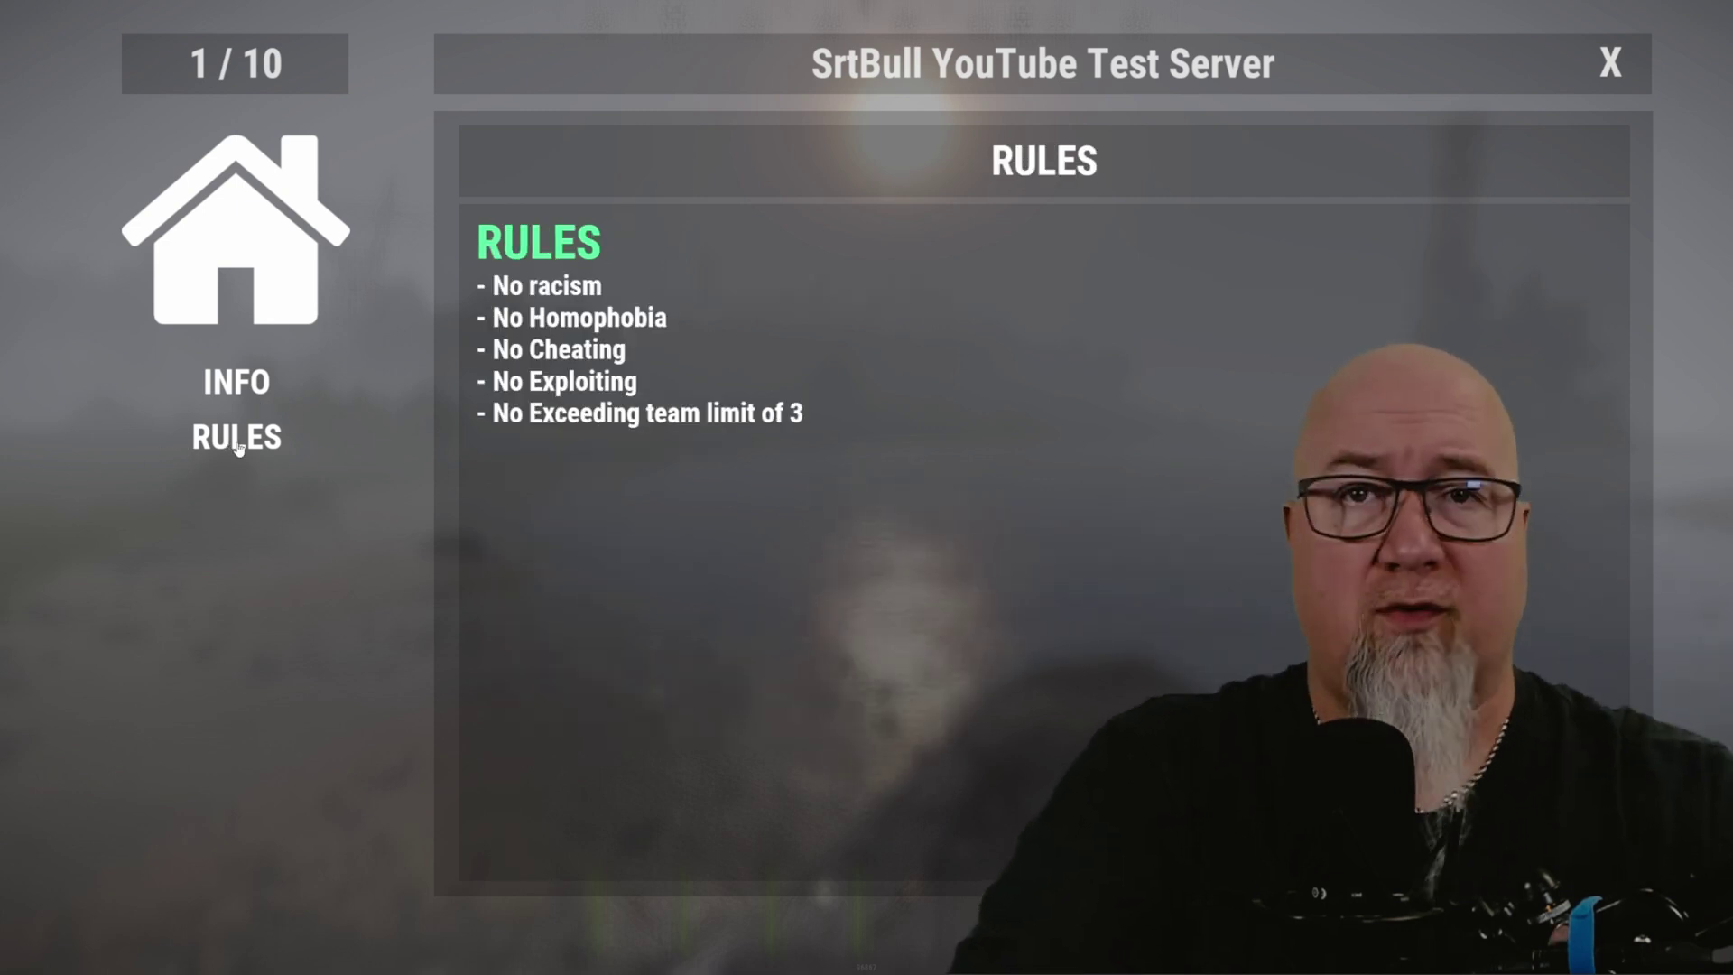
{"action": "left_click", "coordinate": [233, 387]}
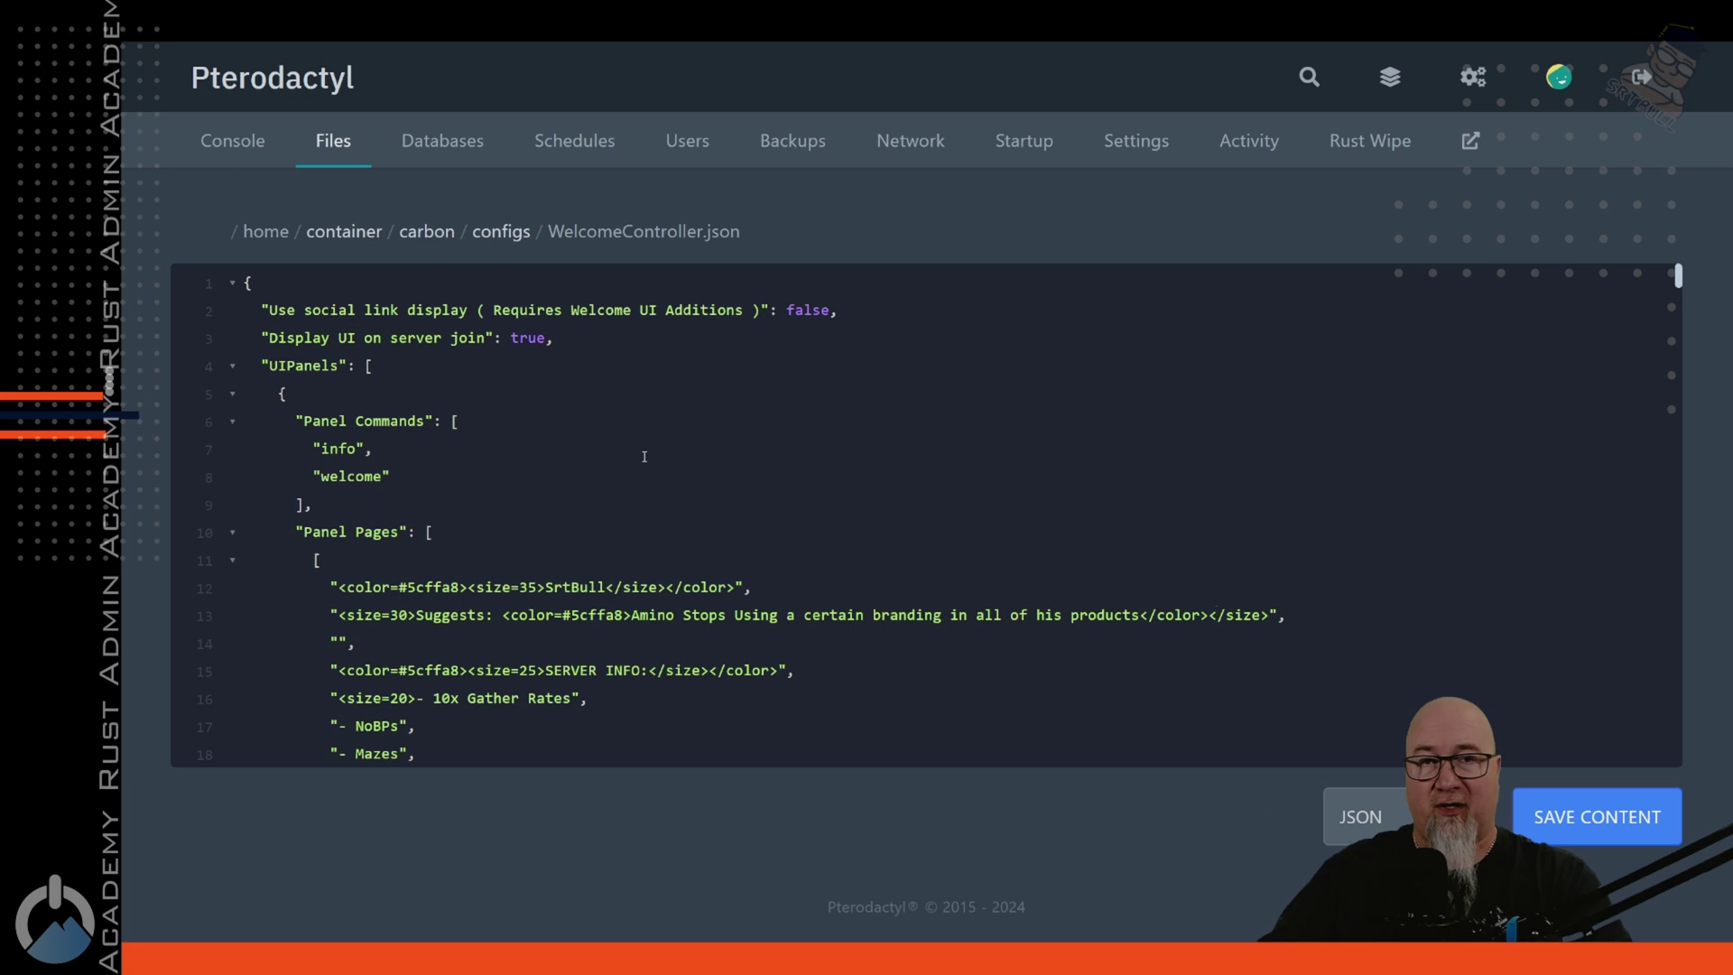
{"action": "scroll", "coordinate": [646, 466], "scroll_direction": "down", "scroll_amount": 1}
{"action": "scroll", "coordinate": [318, 550], "scroll_direction": "up", "scroll_amount": 1}
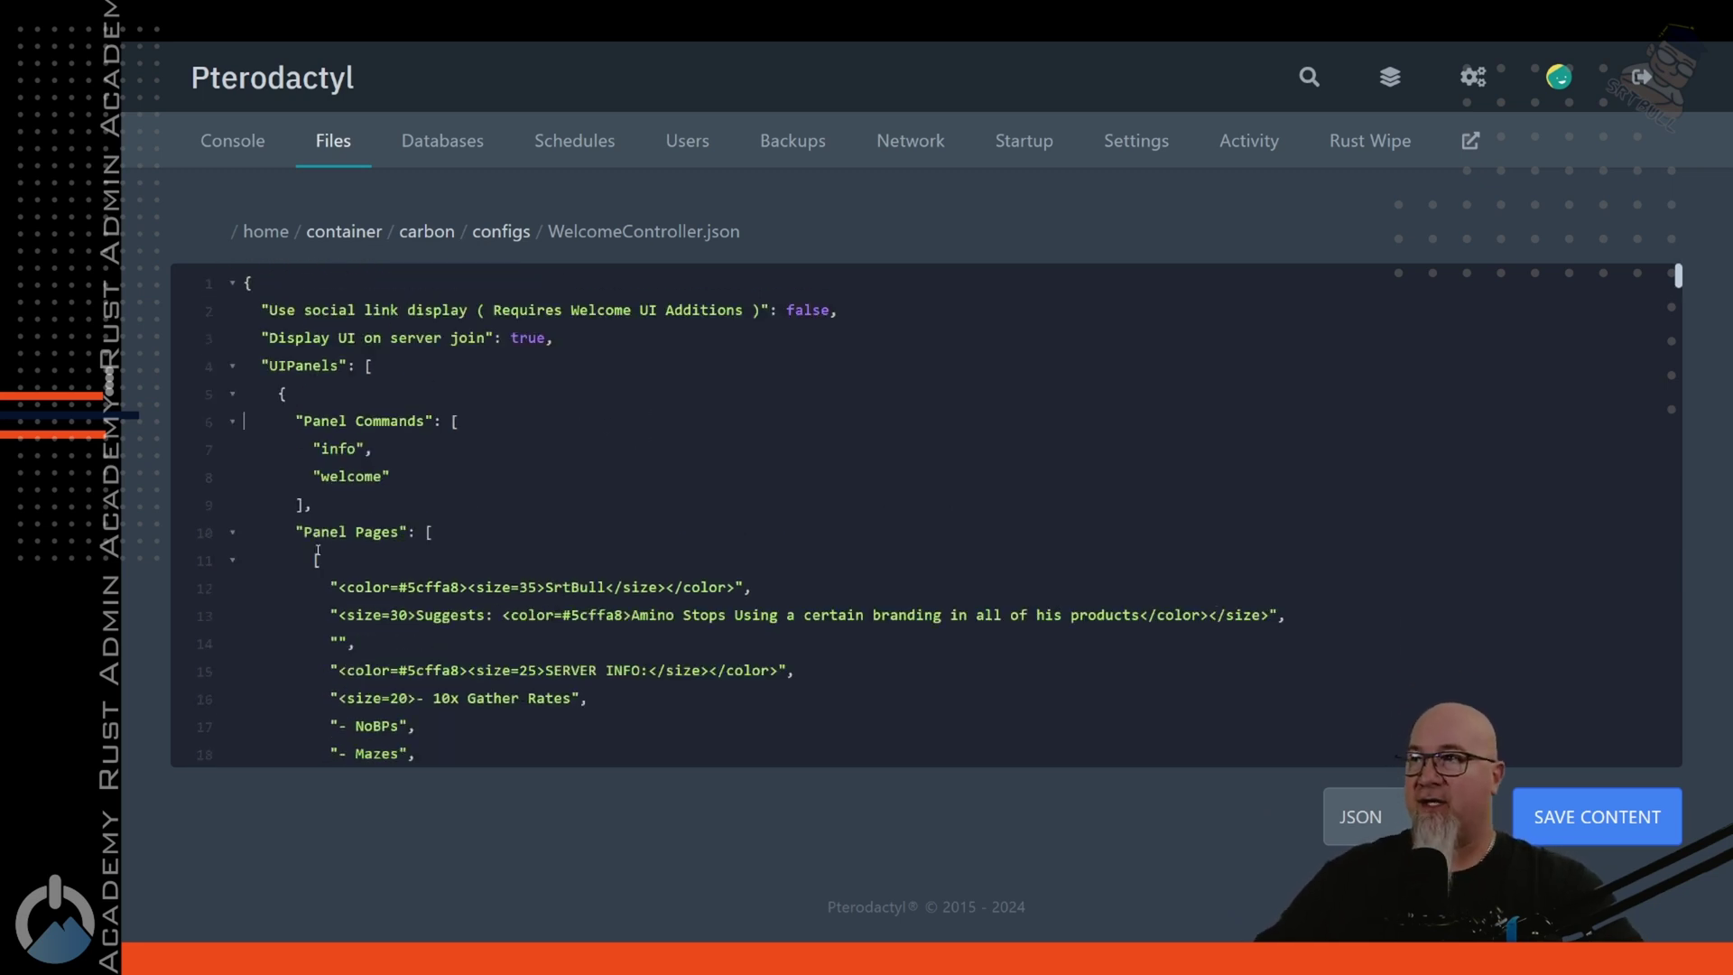
{"action": "left_click_drag", "start_coordinate": [384, 528], "coordinate": [695, 613]}
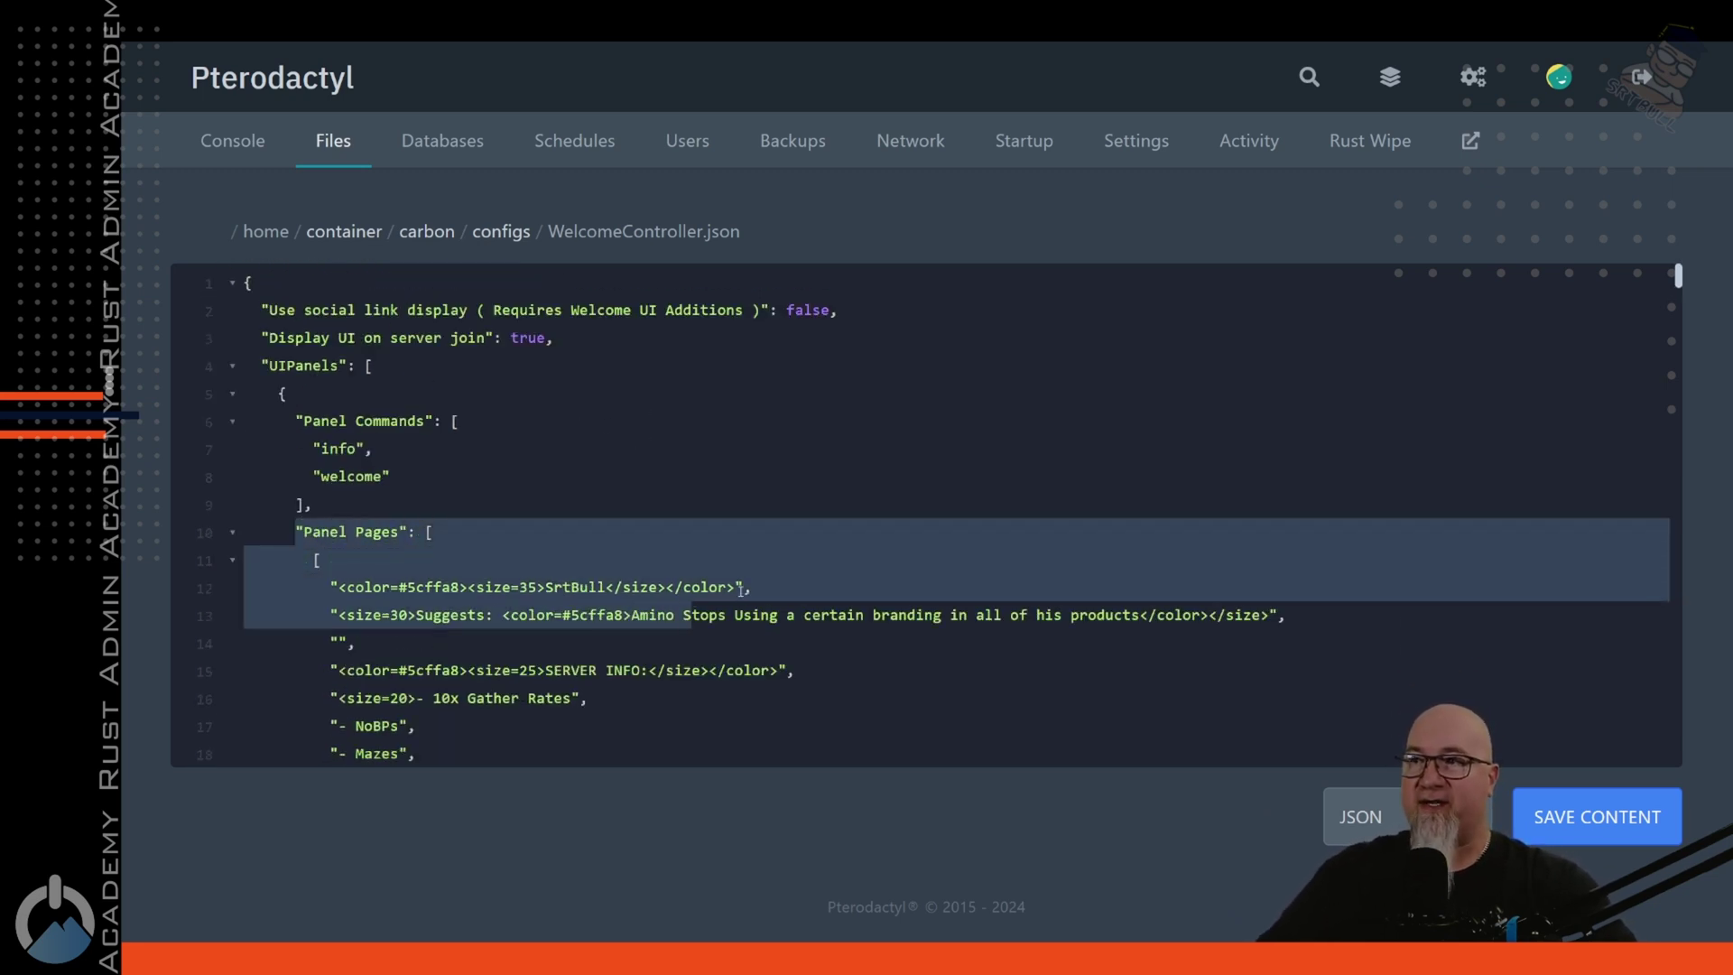
{"action": "scroll", "coordinate": [740, 588], "scroll_direction": "down", "scroll_amount": 3}
{"action": "left_click", "coordinate": [443, 425]}
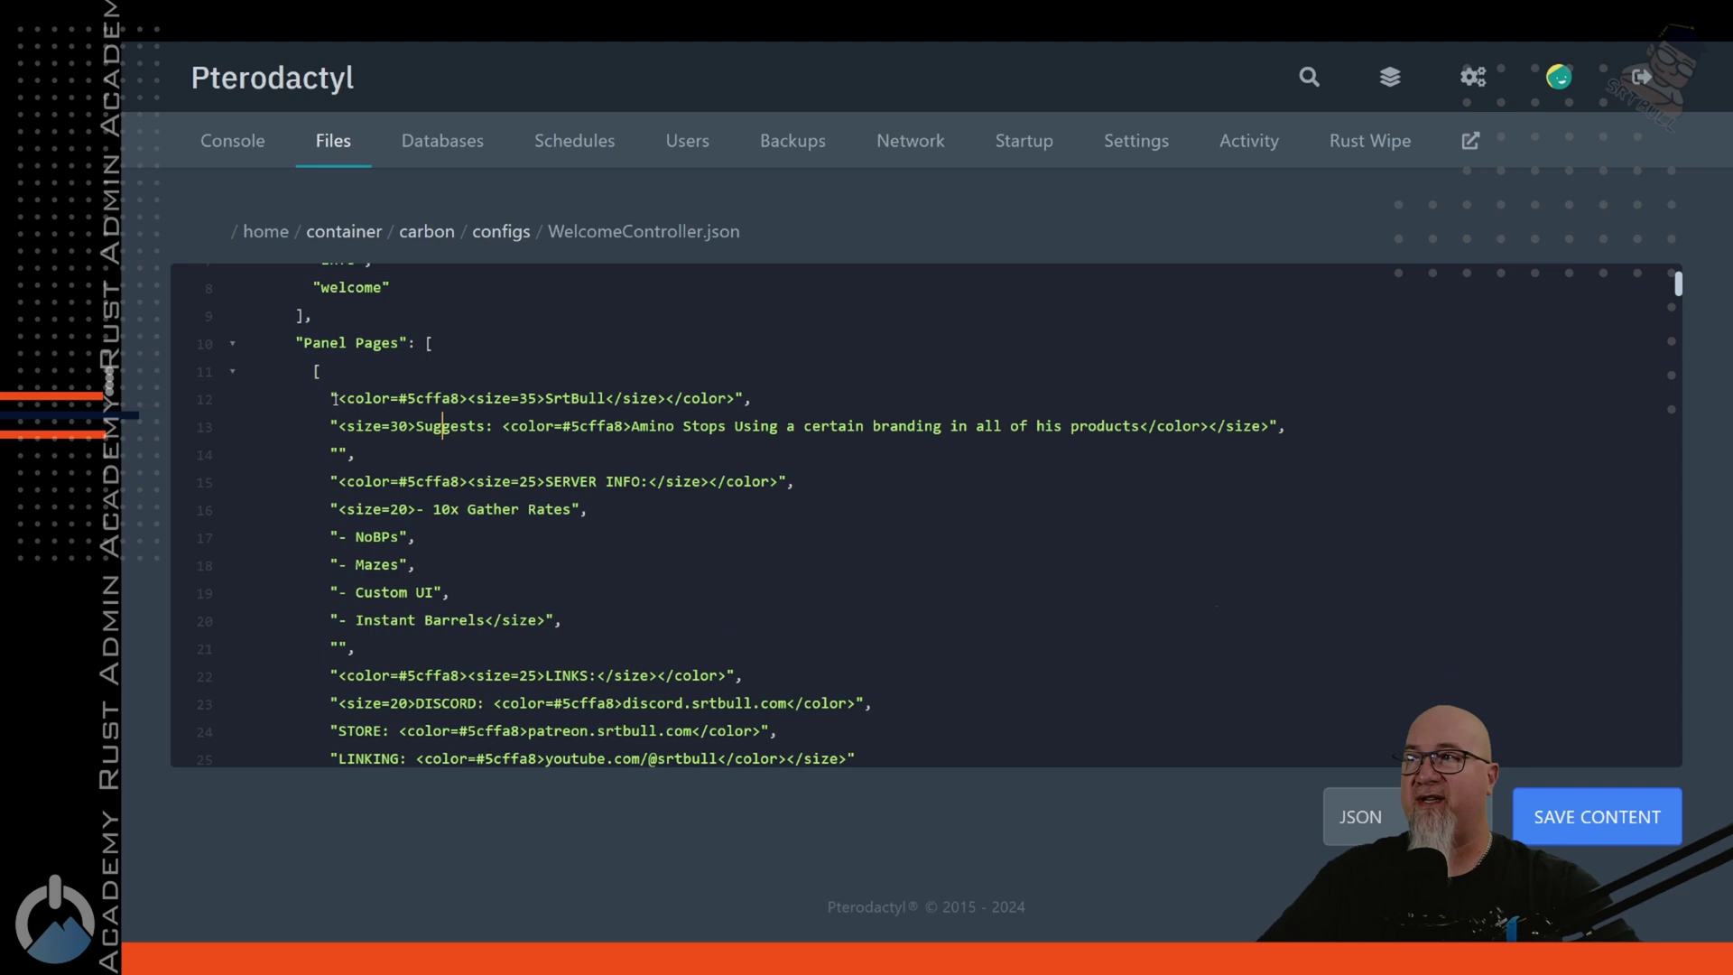
{"action": "left_click_drag", "start_coordinate": [330, 398], "coordinate": [896, 631]}
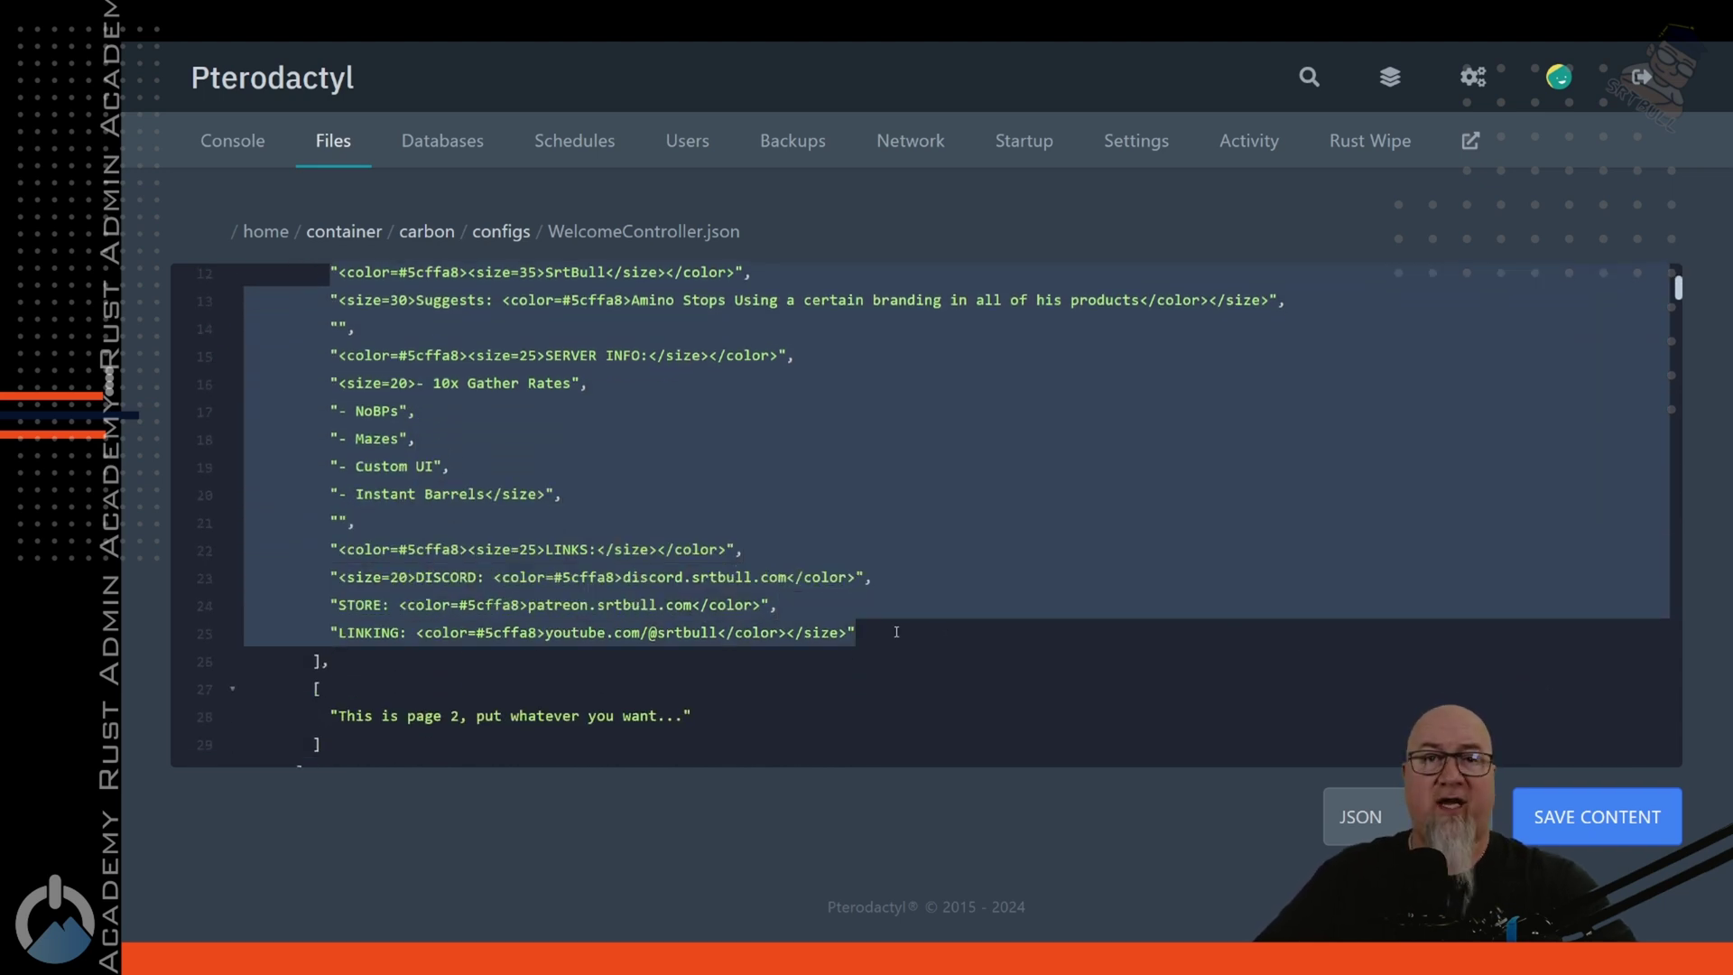
{"action": "scroll", "coordinate": [892, 629], "scroll_direction": "up", "scroll_amount": 2}
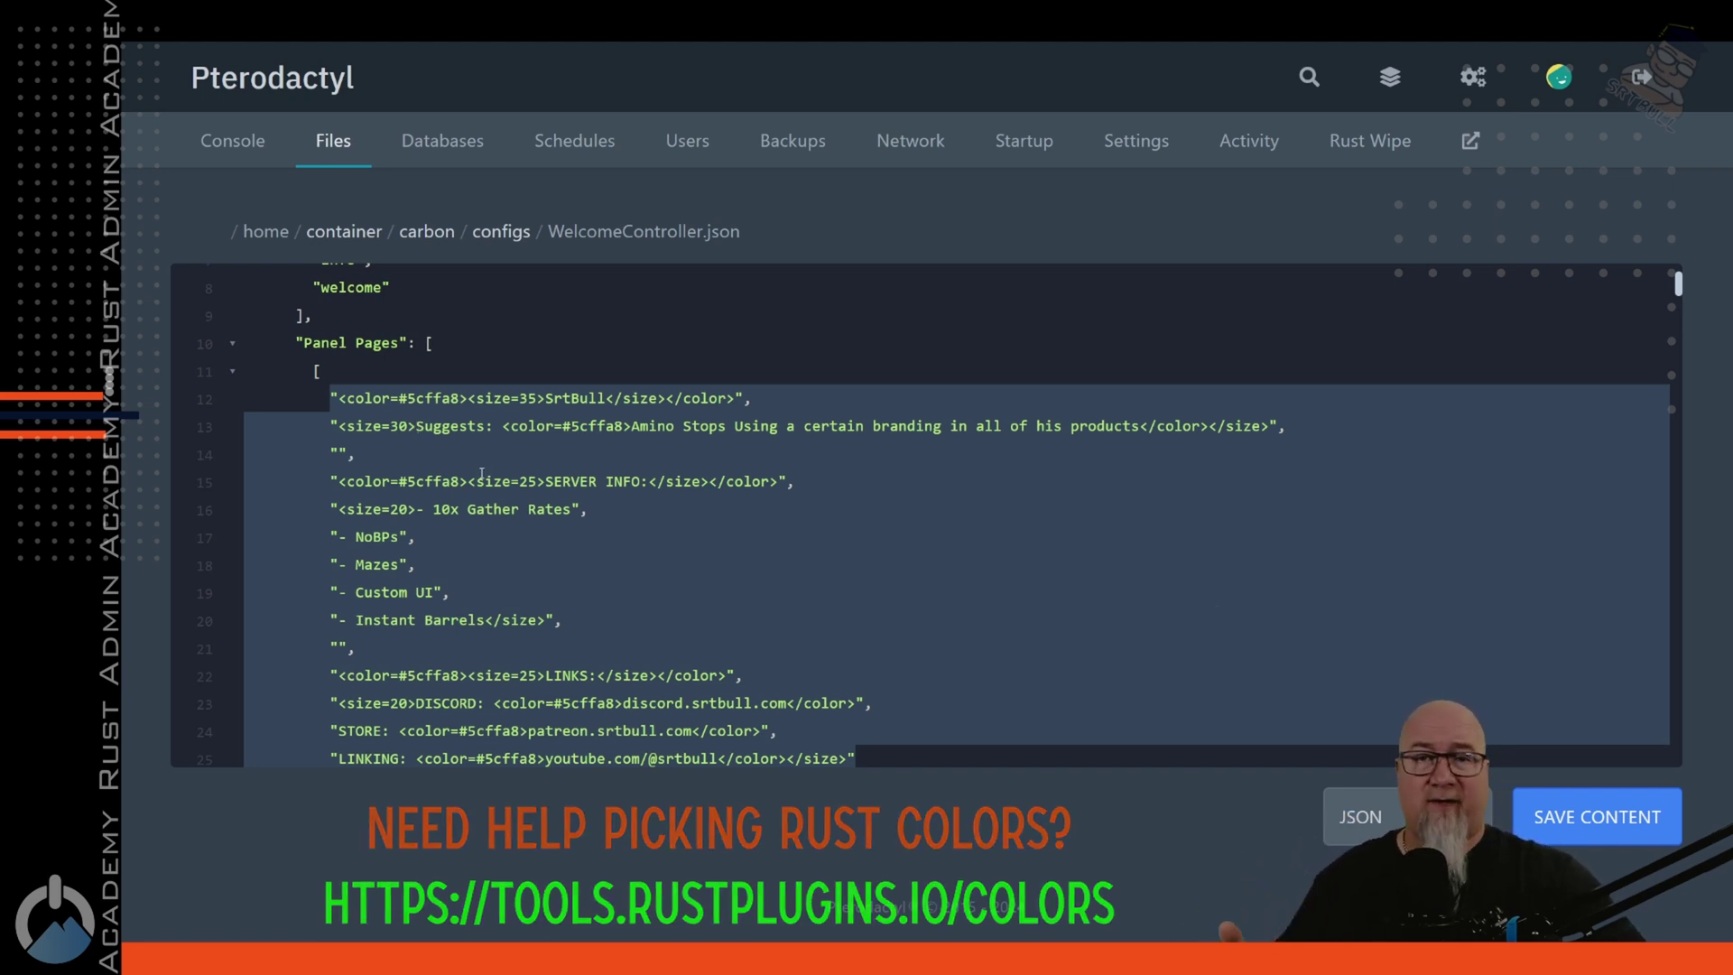
{"action": "left_click", "coordinate": [840, 507]}
{"action": "scroll", "coordinate": [840, 507], "scroll_direction": "down", "scroll_amount": 5}
{"action": "scroll", "coordinate": [841, 508], "scroll_direction": "down", "scroll_amount": 3}
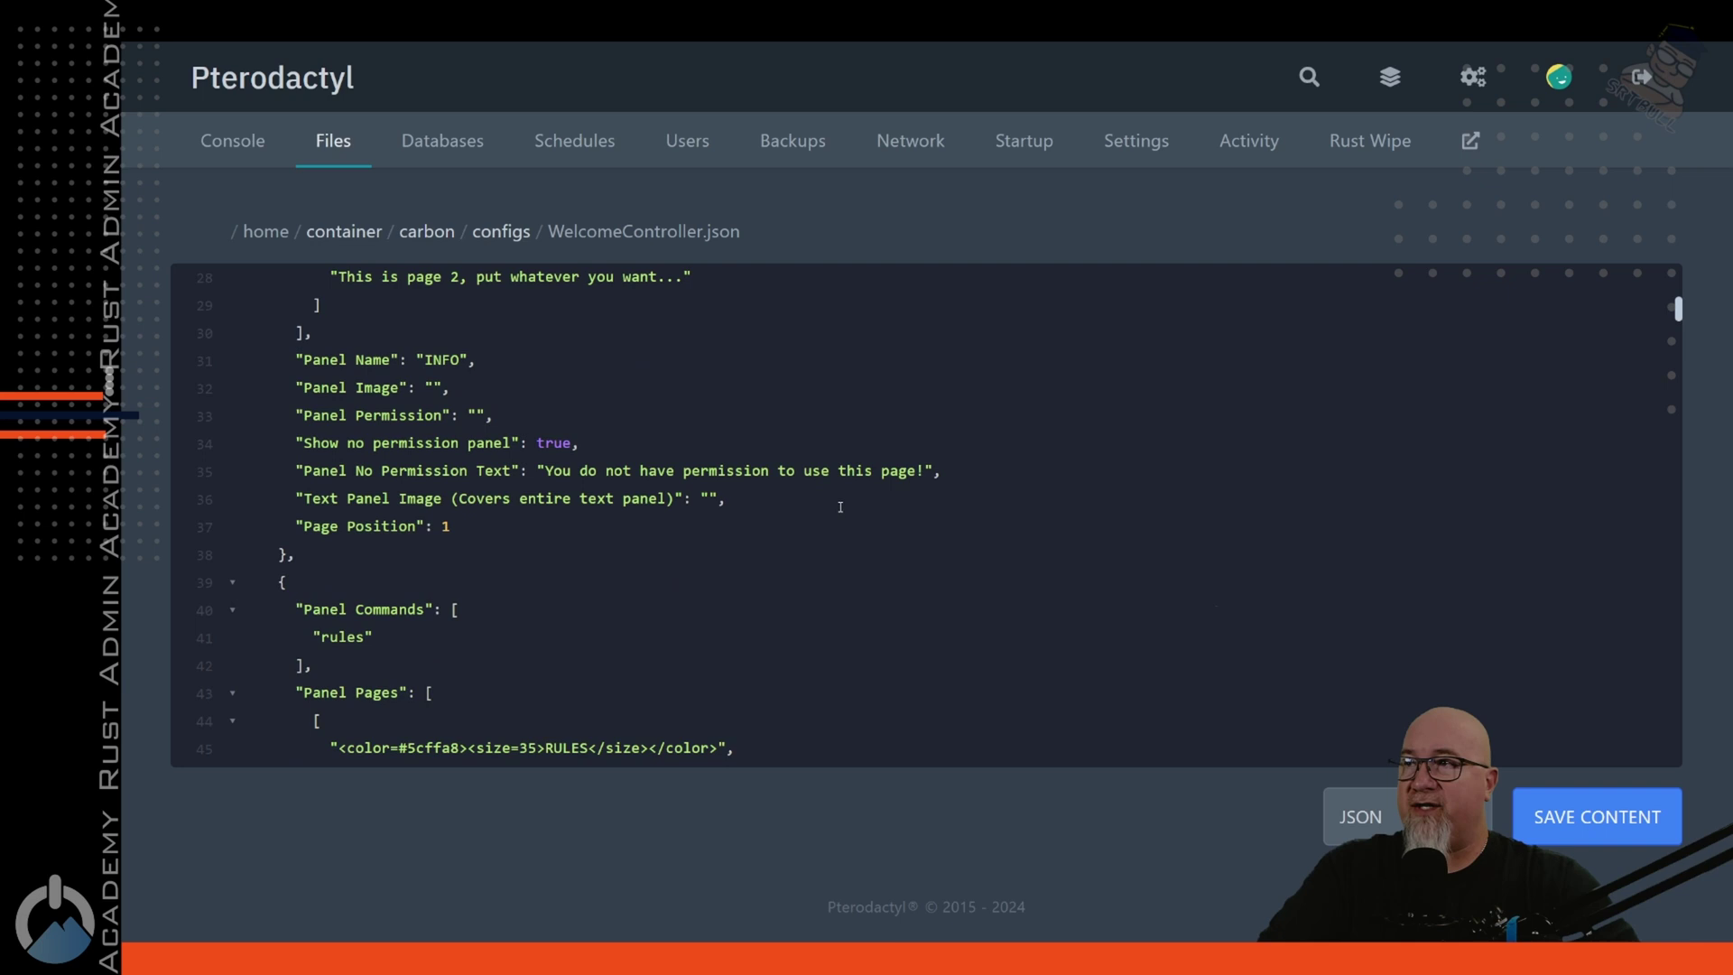
{"action": "scroll", "coordinate": [830, 517], "scroll_direction": "down", "scroll_amount": 4}
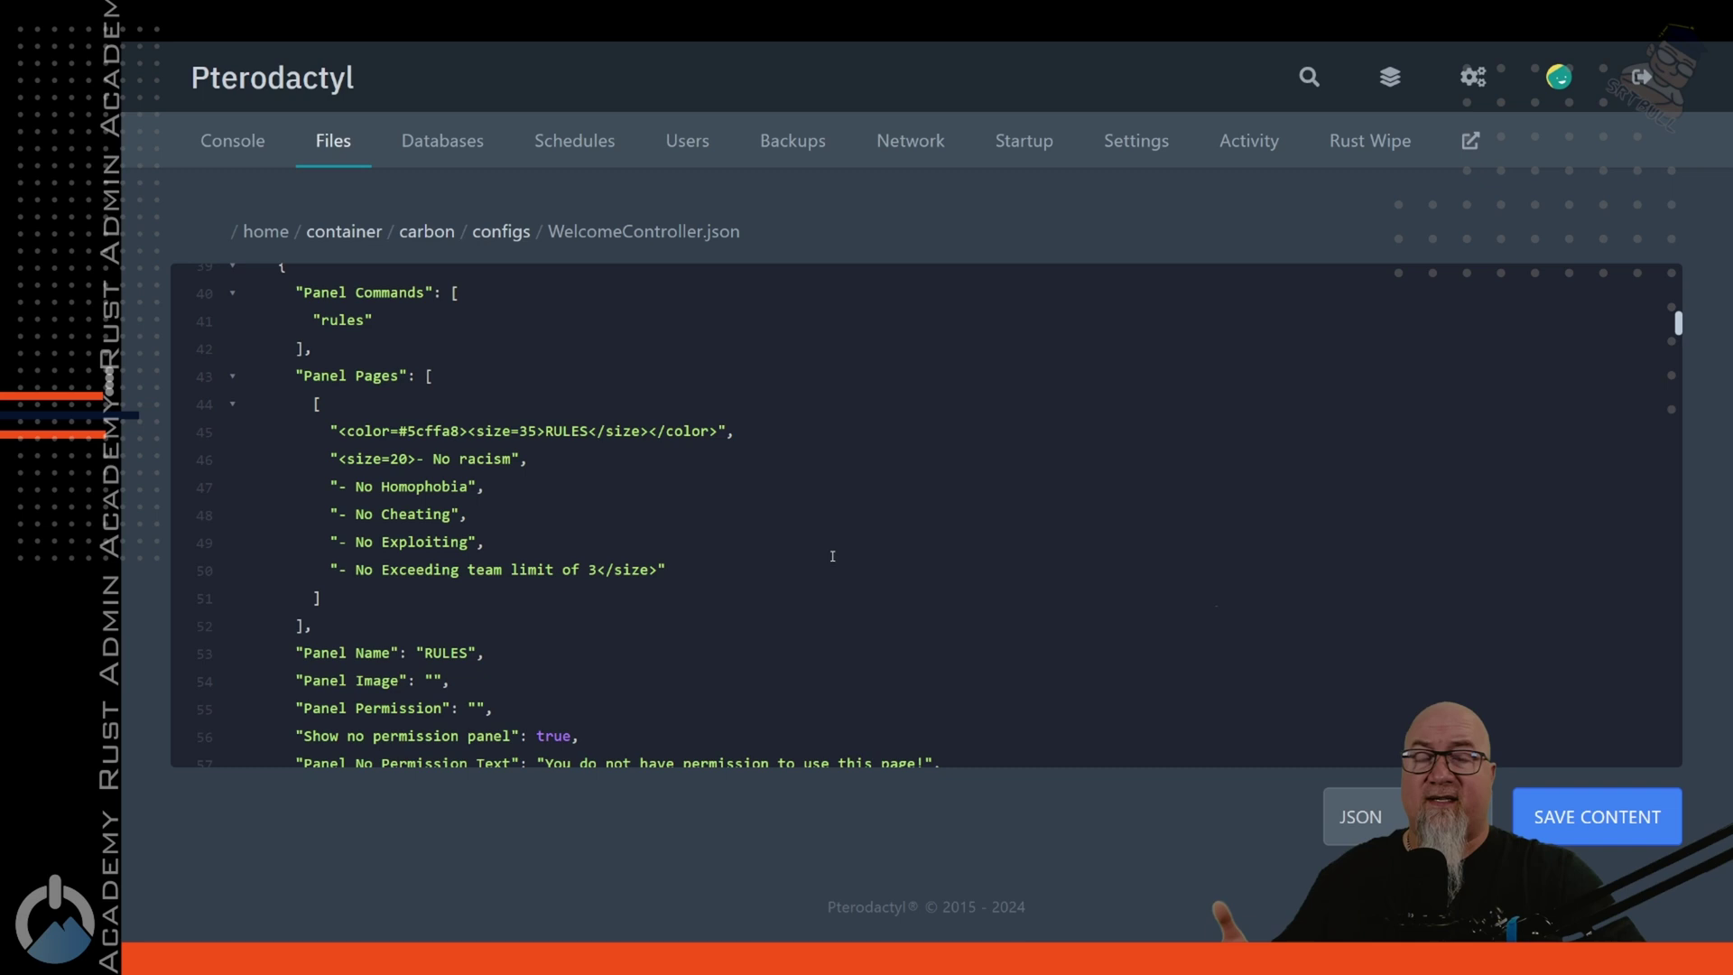
{"action": "scroll", "coordinate": [834, 560], "scroll_direction": "down", "scroll_amount": 1}
{"action": "left_click_drag", "start_coordinate": [305, 341], "coordinate": [660, 544]}
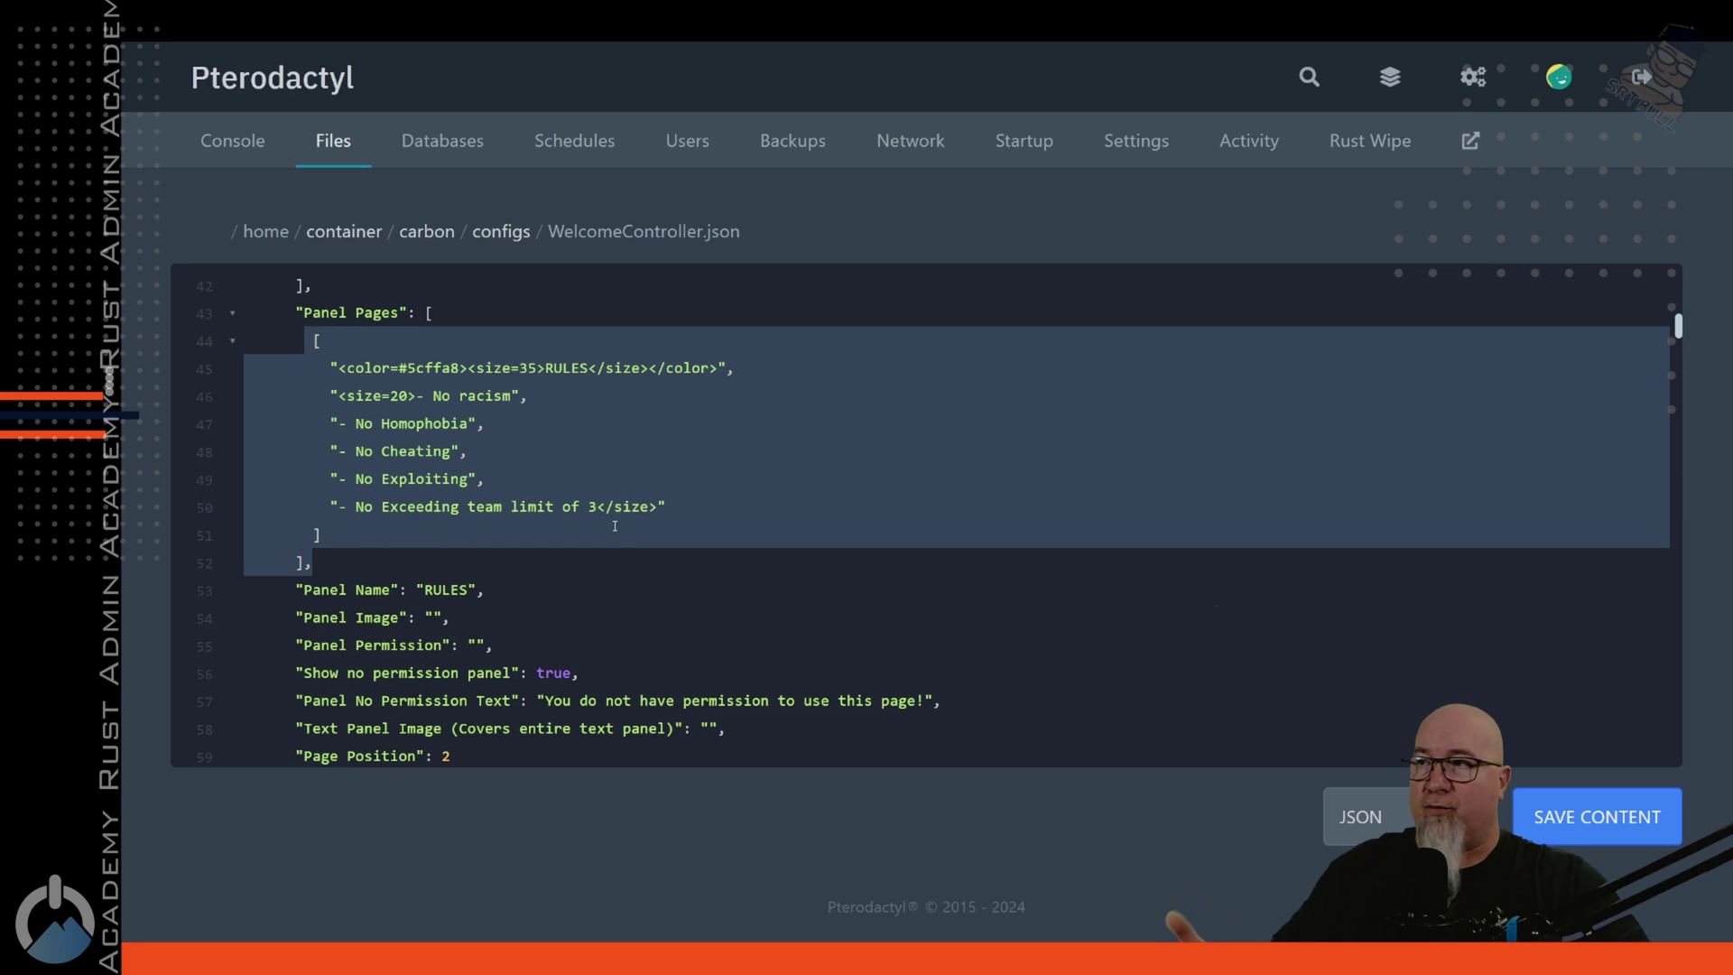
{"action": "scroll", "coordinate": [628, 539], "scroll_direction": "down", "scroll_amount": 1}
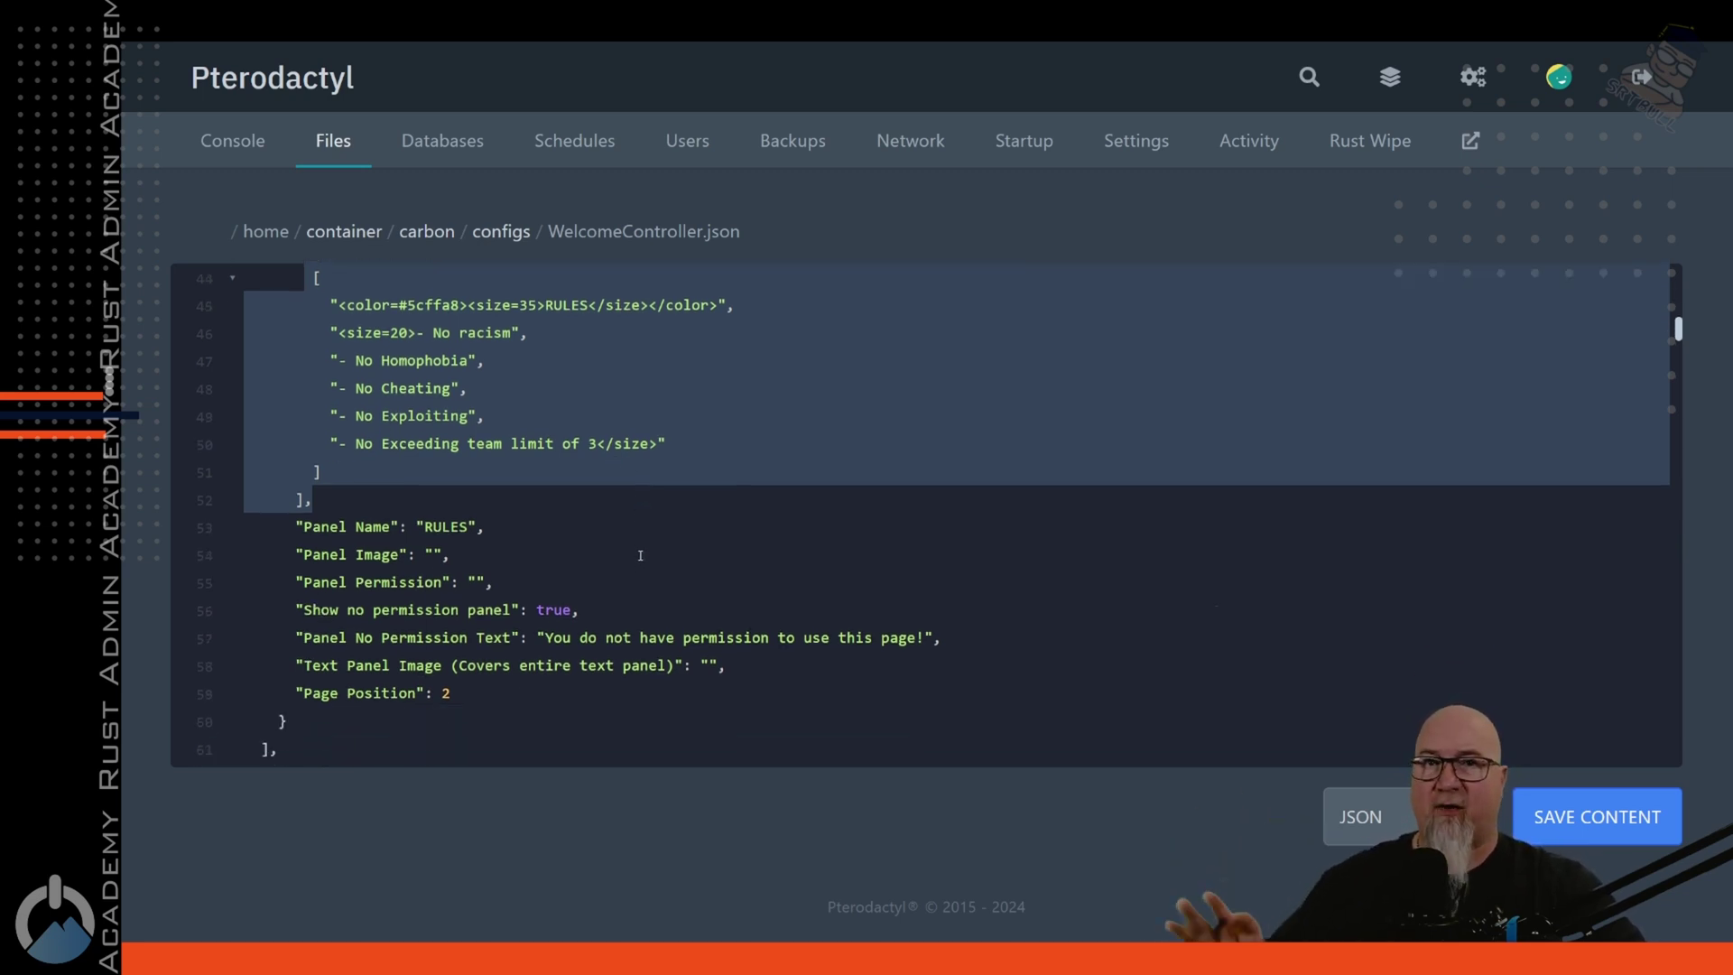
- Set the RULES Panel Permission to 'vip' and review the no-permission panel and message settings
{"action": "left_click", "coordinate": [457, 528]}
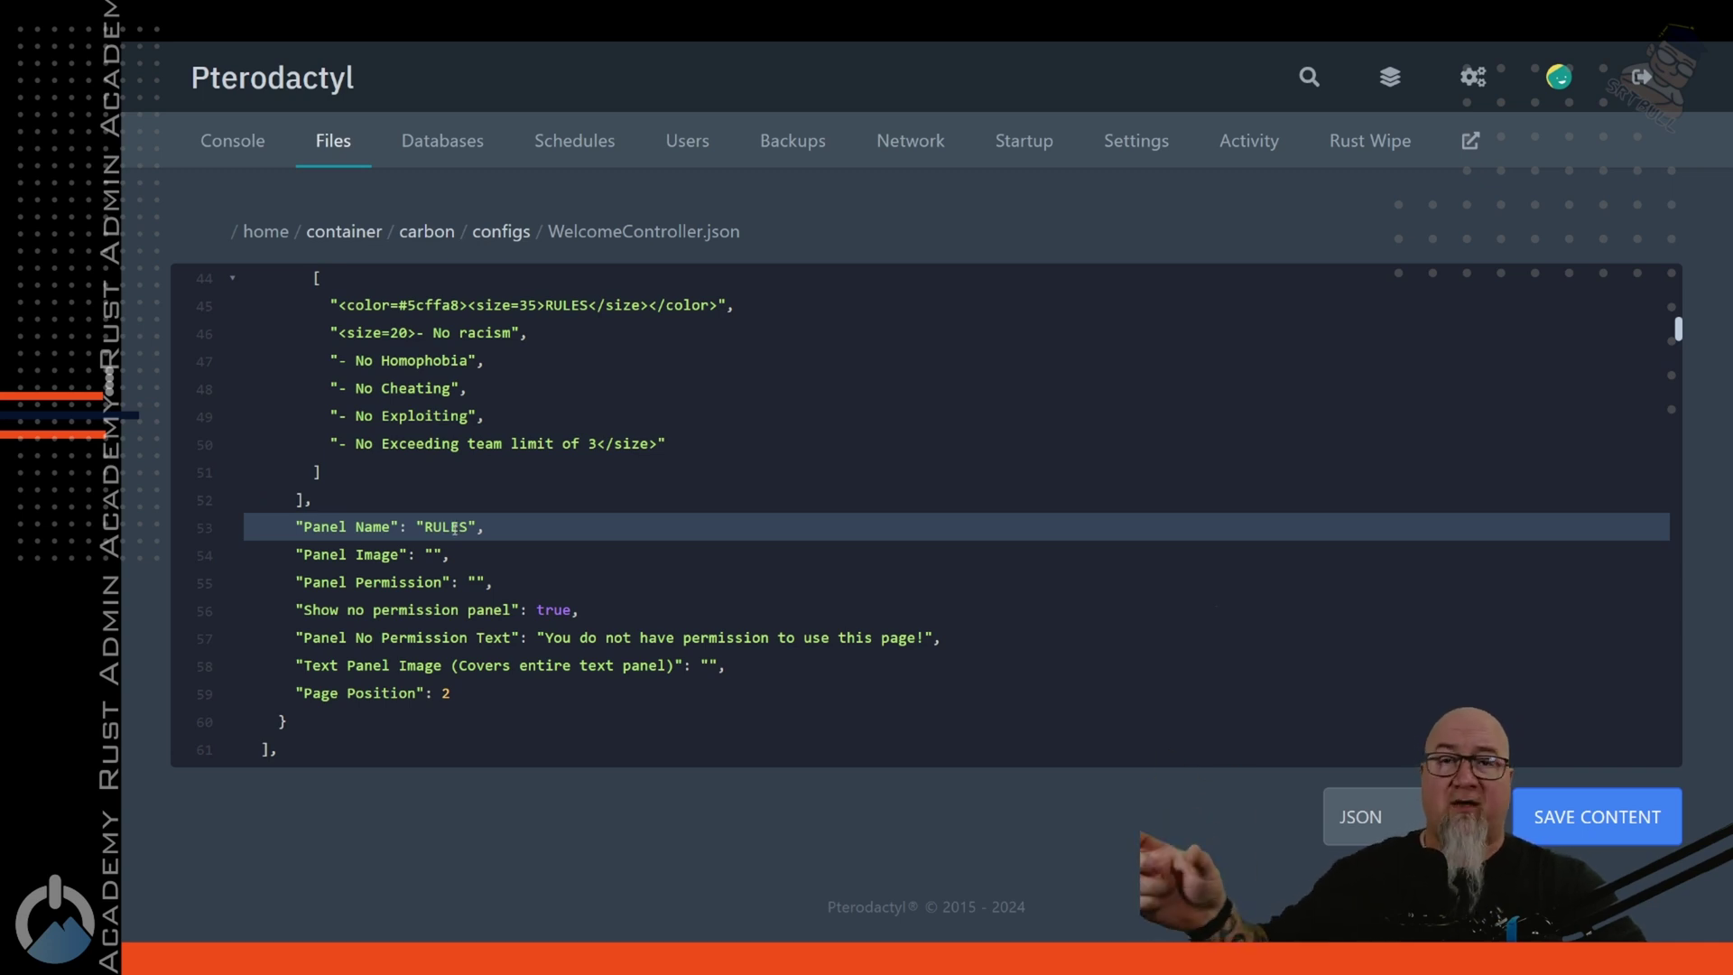
{"action": "left_click_drag", "start_coordinate": [295, 582], "coordinate": [910, 638]}
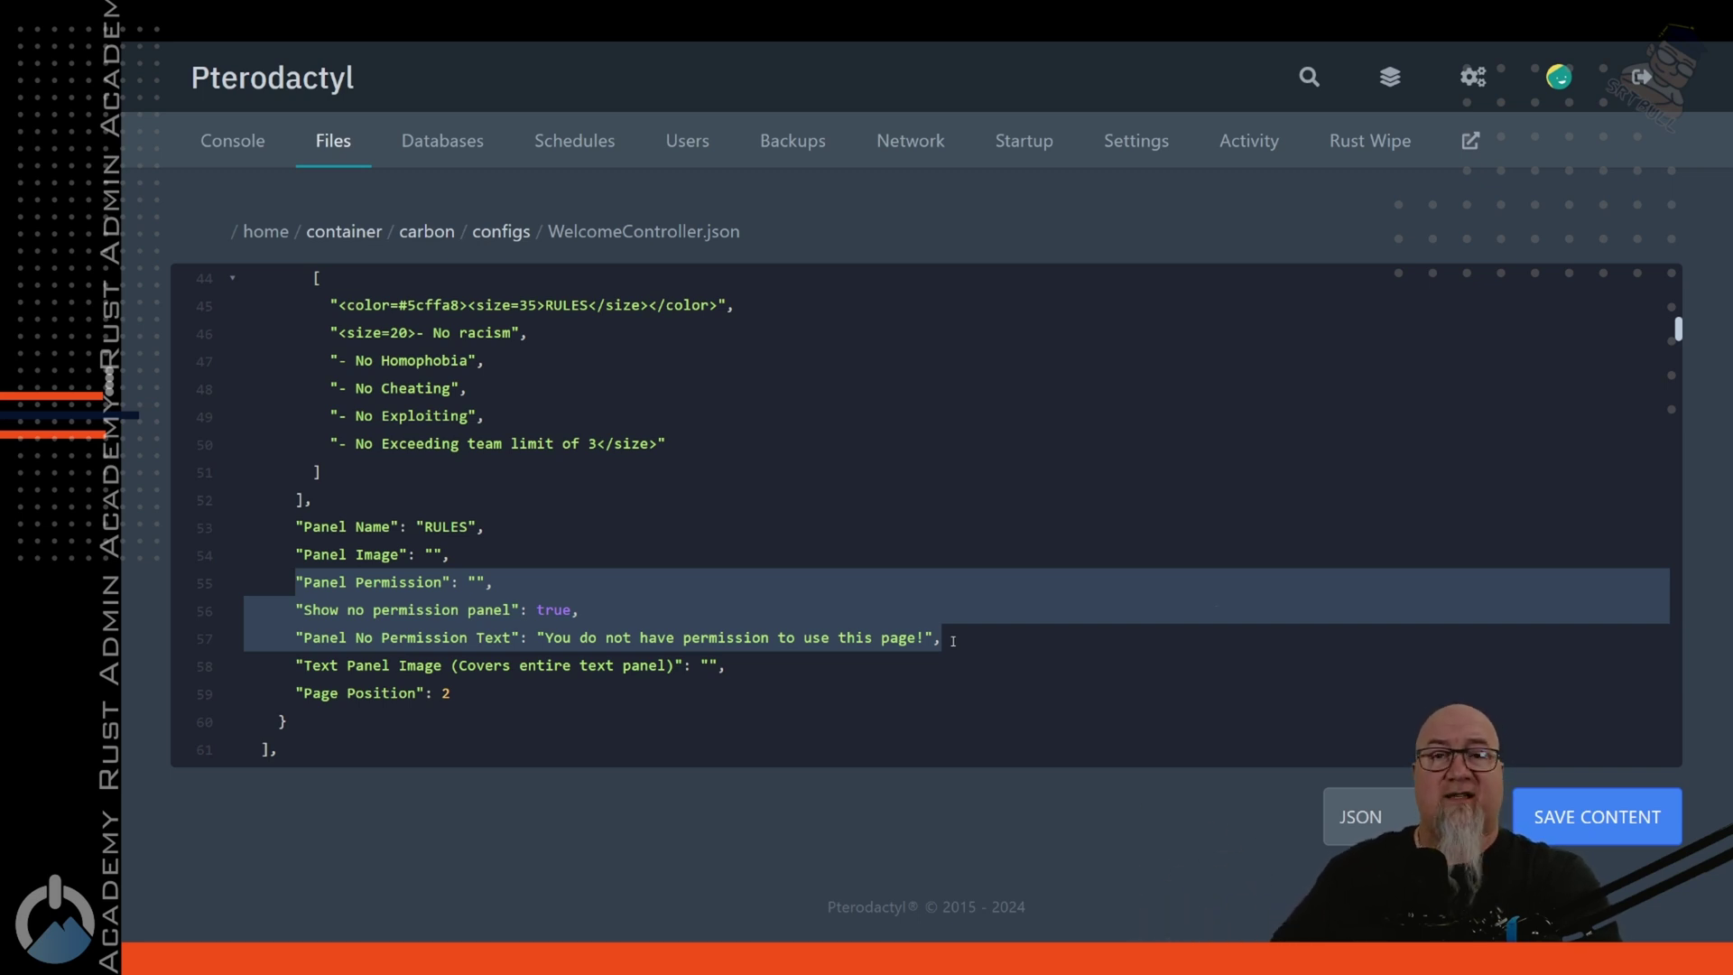
{"action": "left_click", "coordinate": [476, 582]}
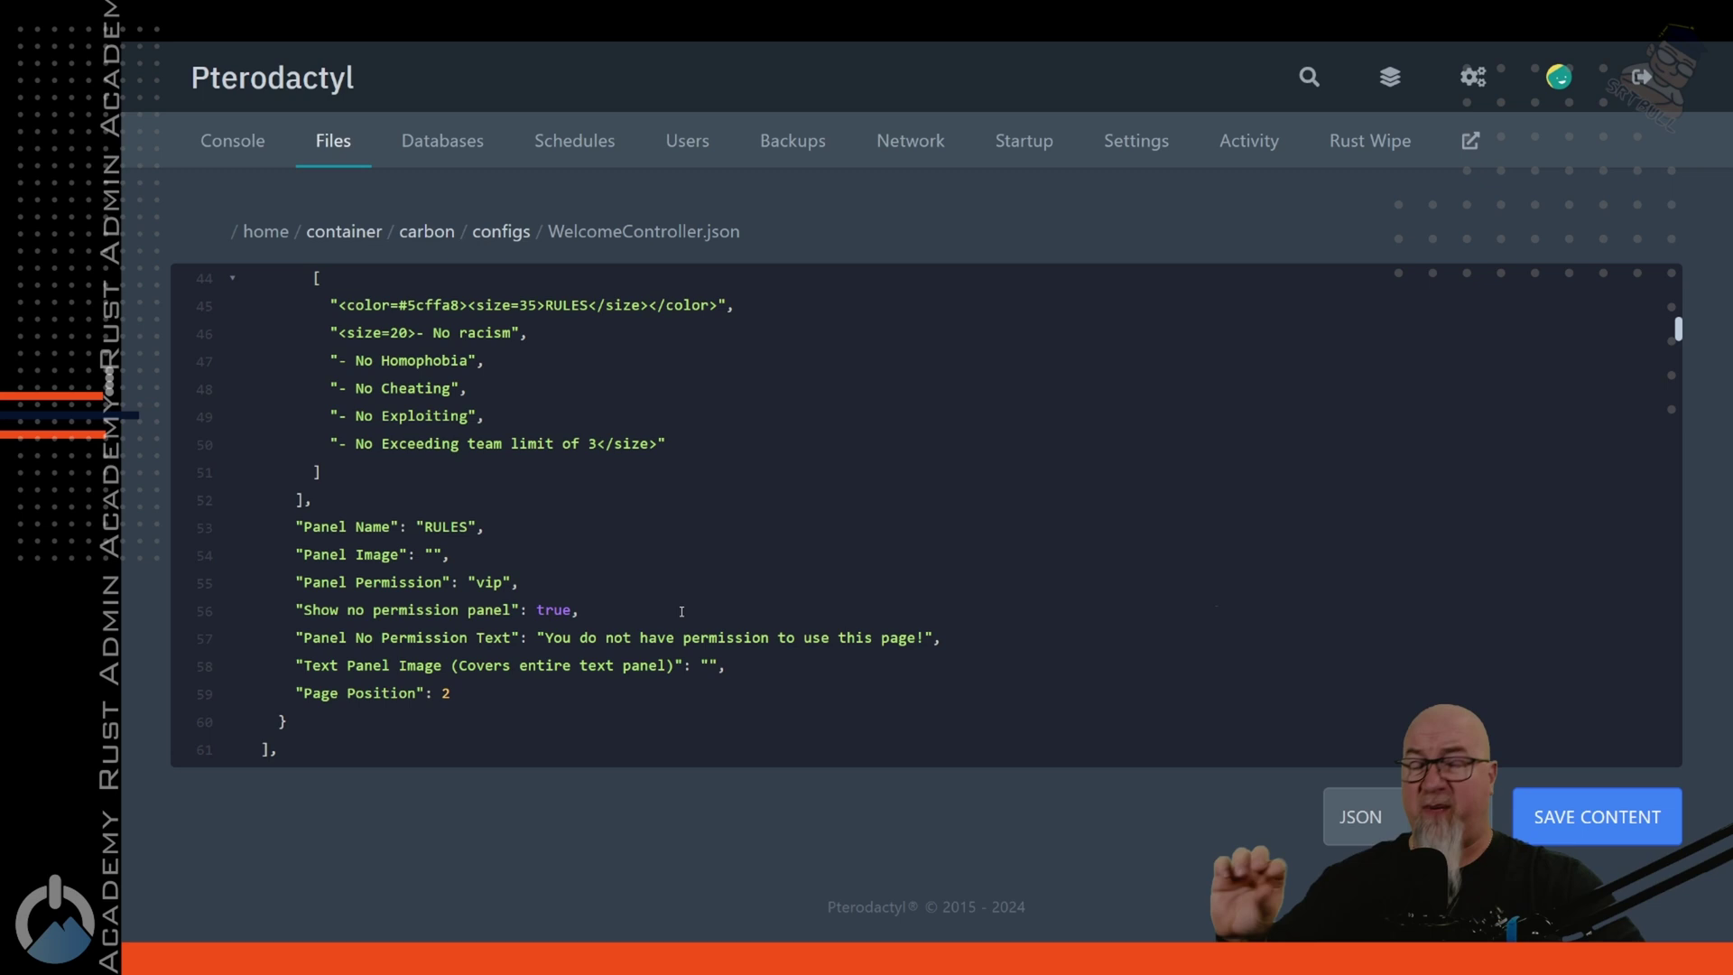
{"action": "double_click", "coordinate": [554, 618]}
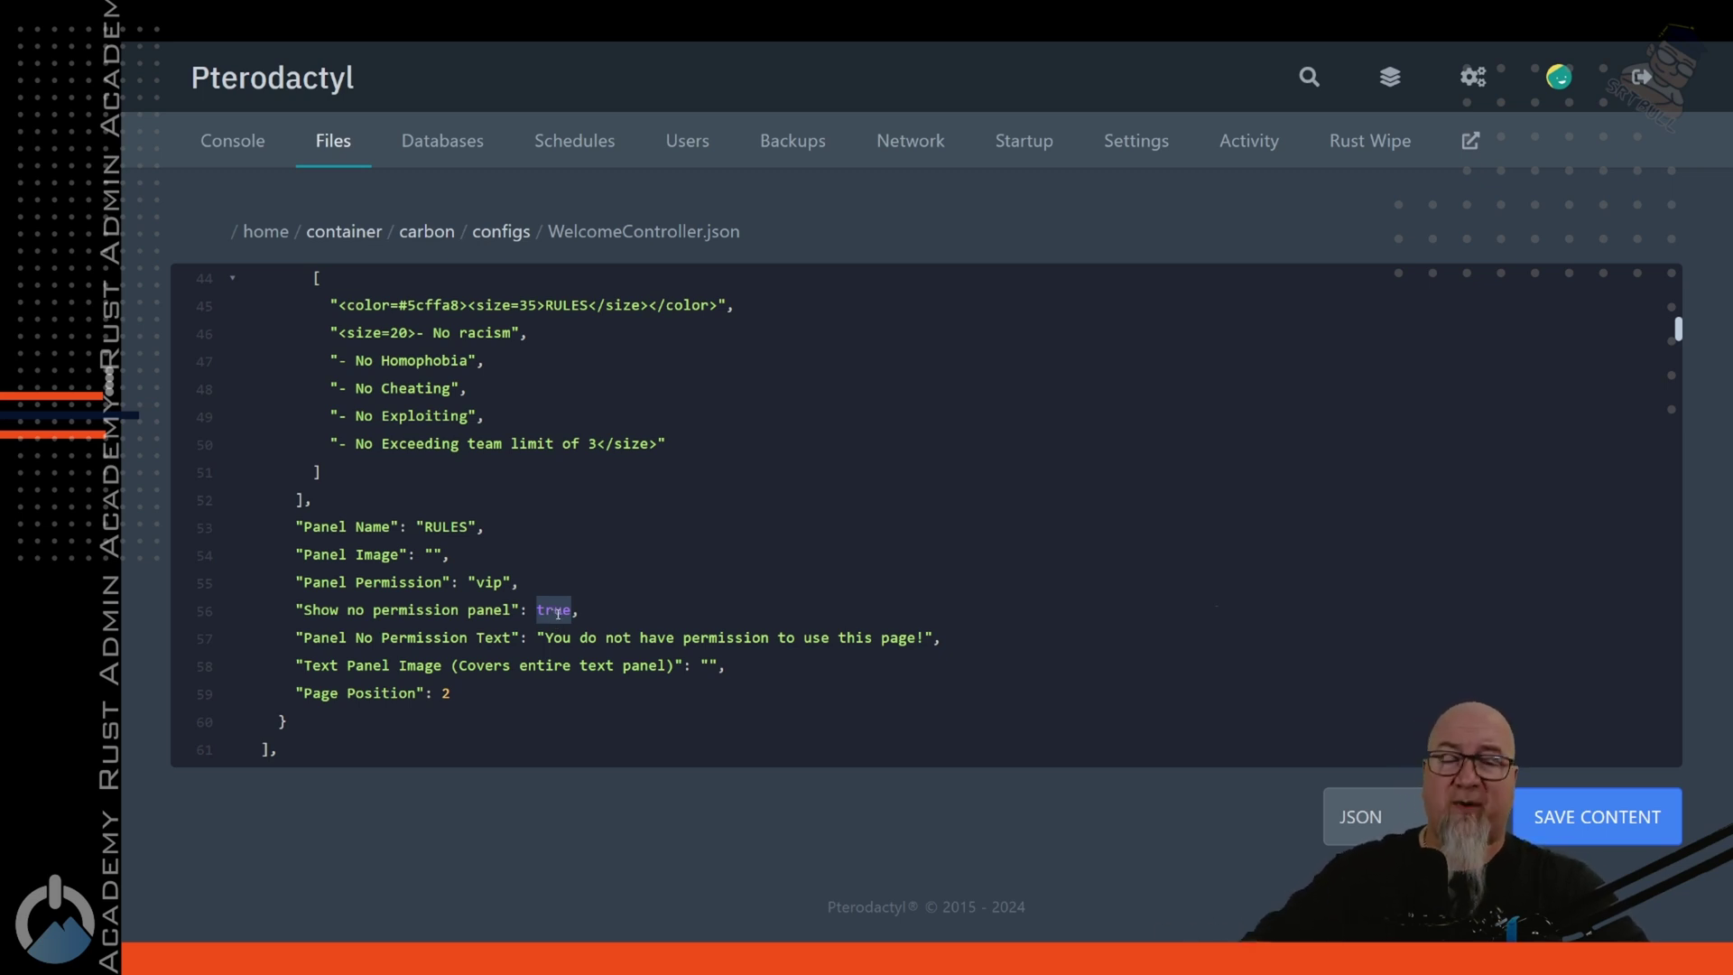
{"action": "left_click", "coordinate": [583, 611]}
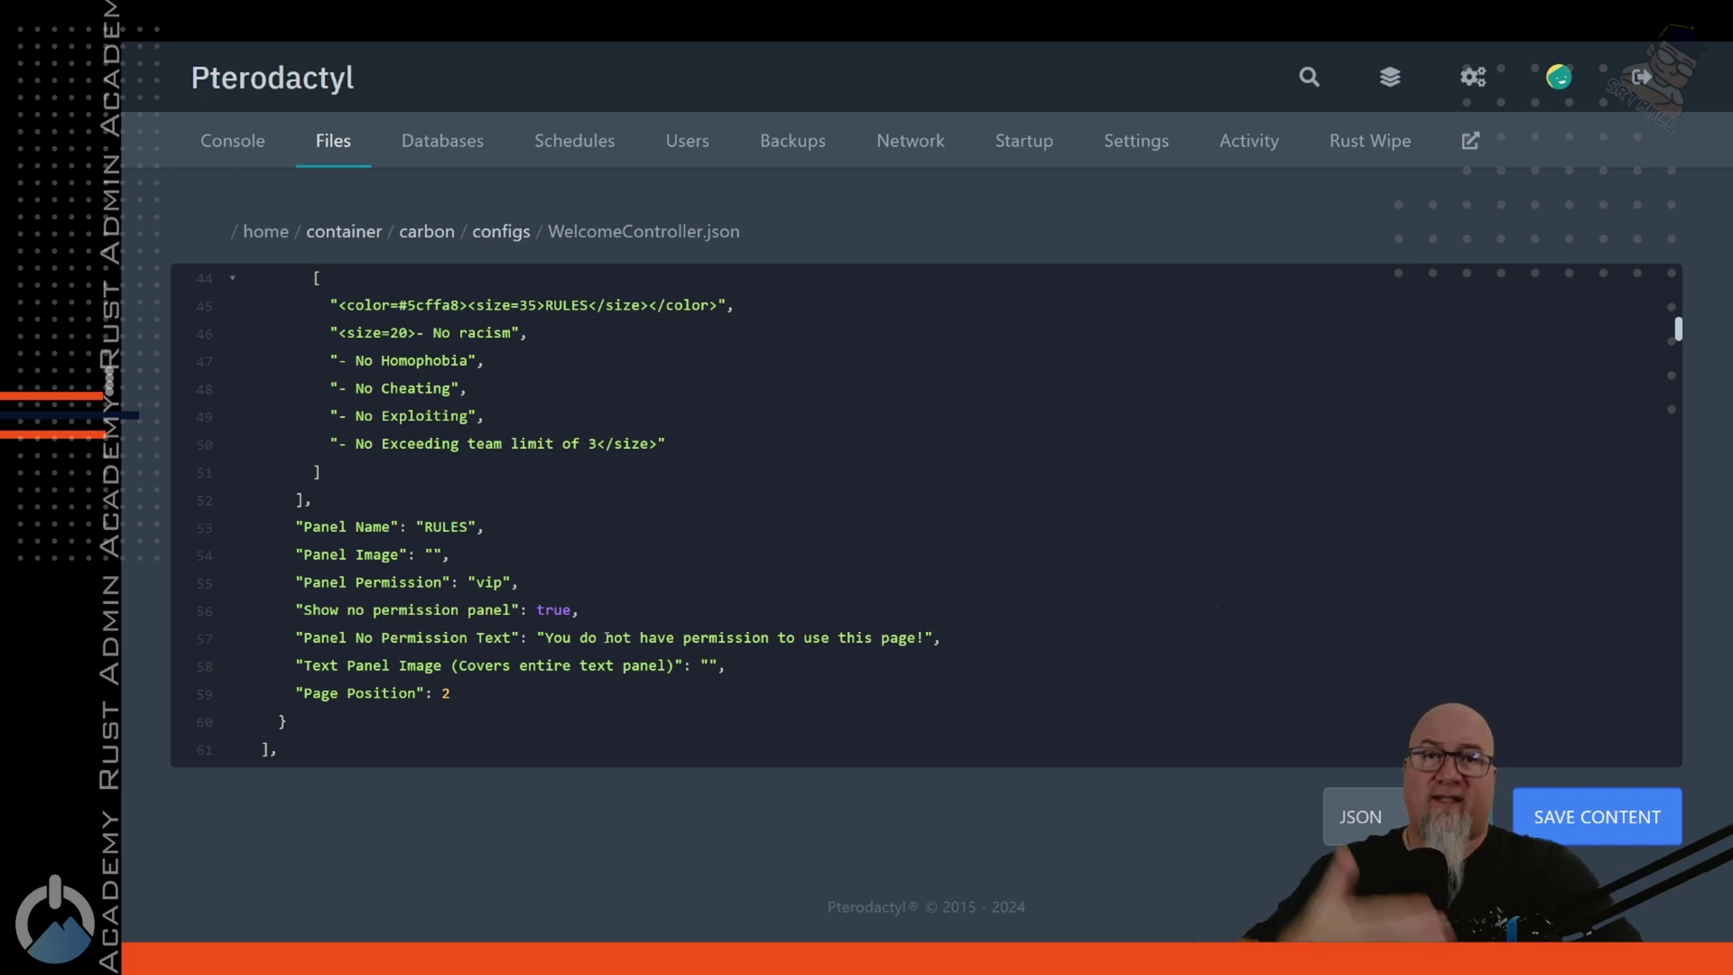
{"action": "left_click_drag", "start_coordinate": [548, 640], "coordinate": [923, 644]}
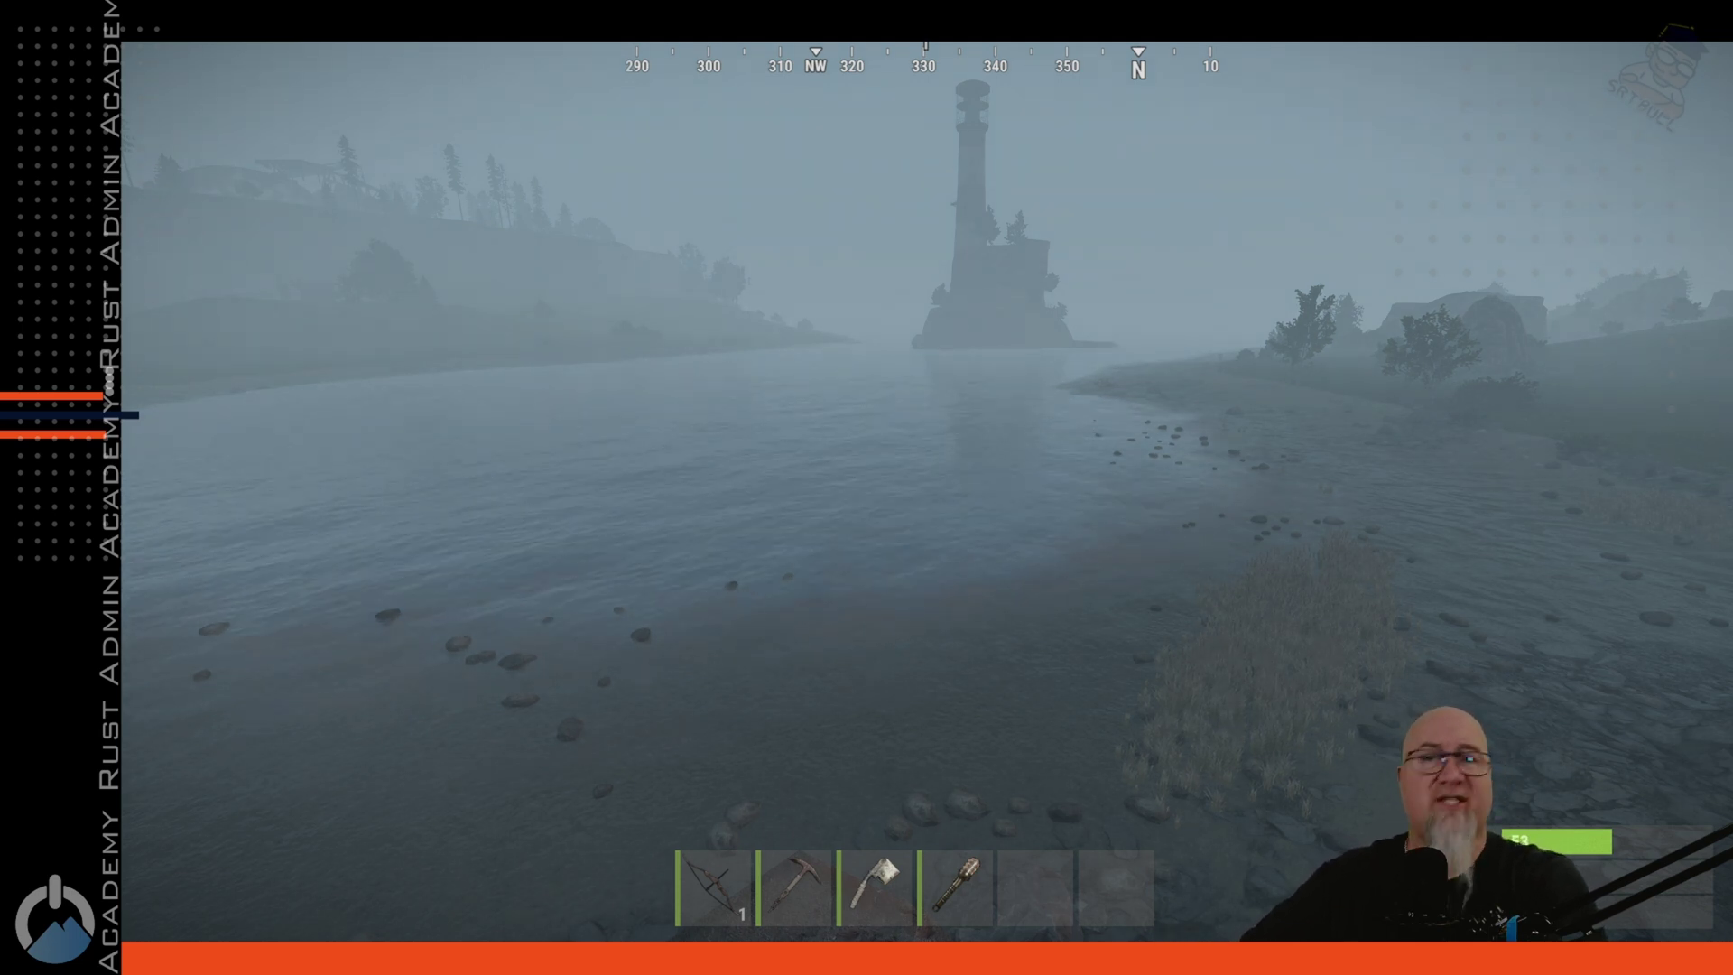
- Check the WelcomeController group permissions in Carbon Admin, then launch /welcomeedit
{"action": "key", "text": "F1"}
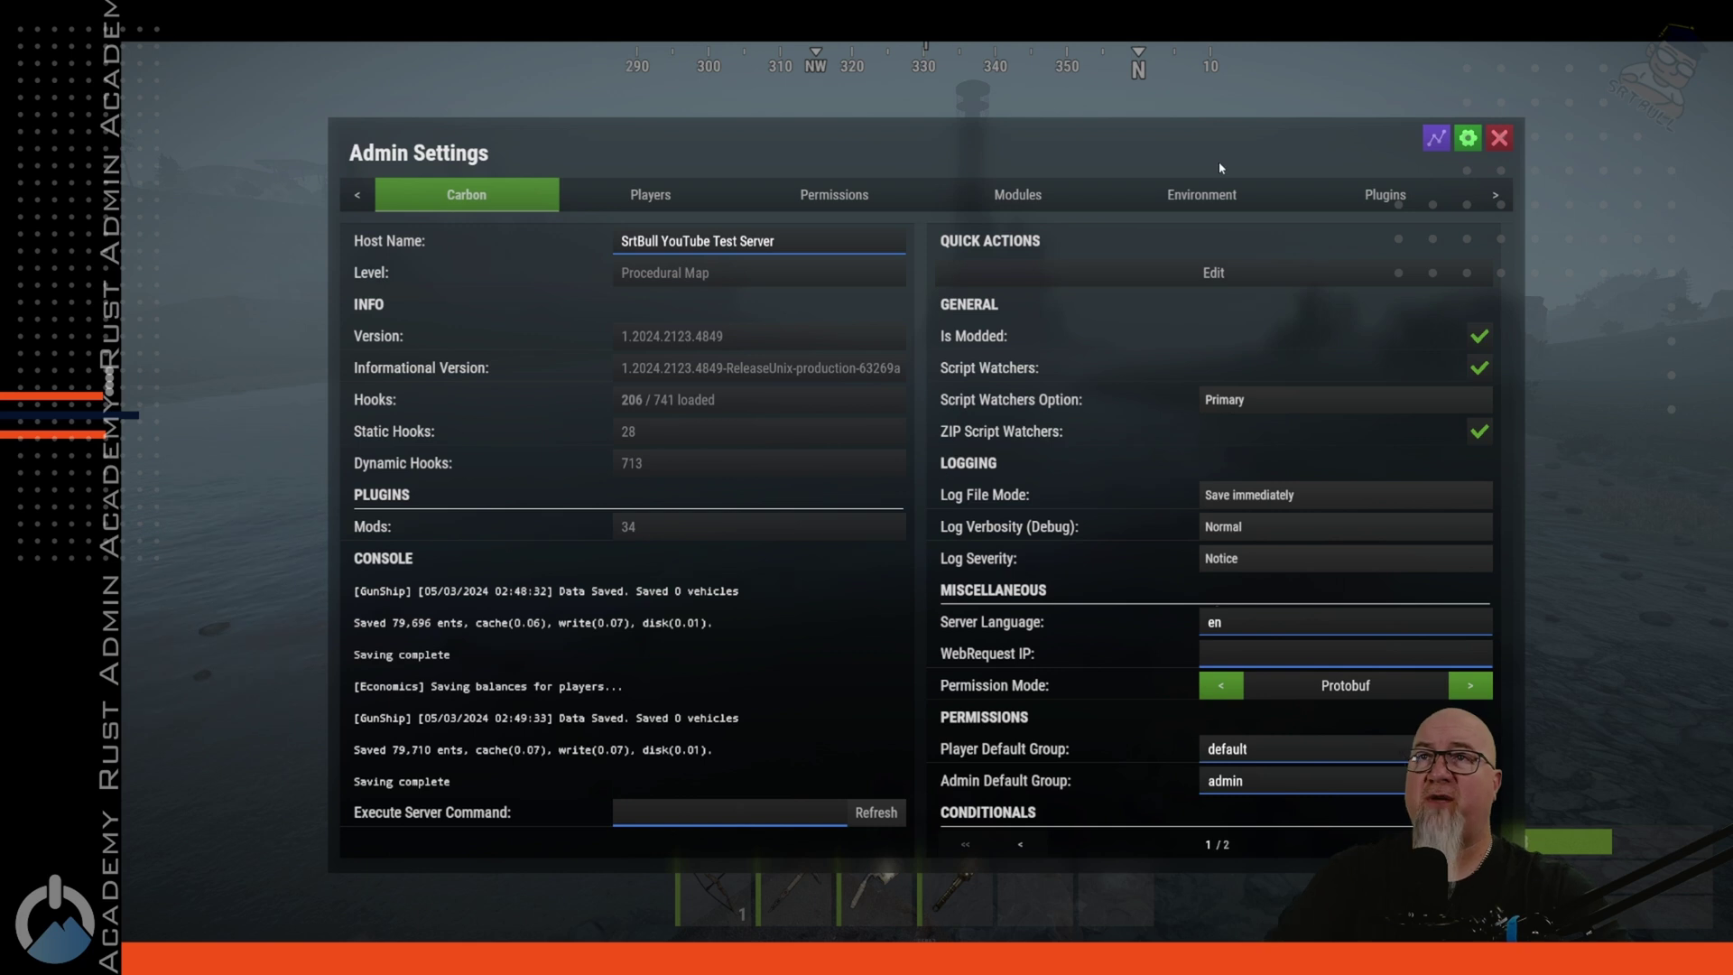
{"action": "left_click", "coordinate": [831, 197]}
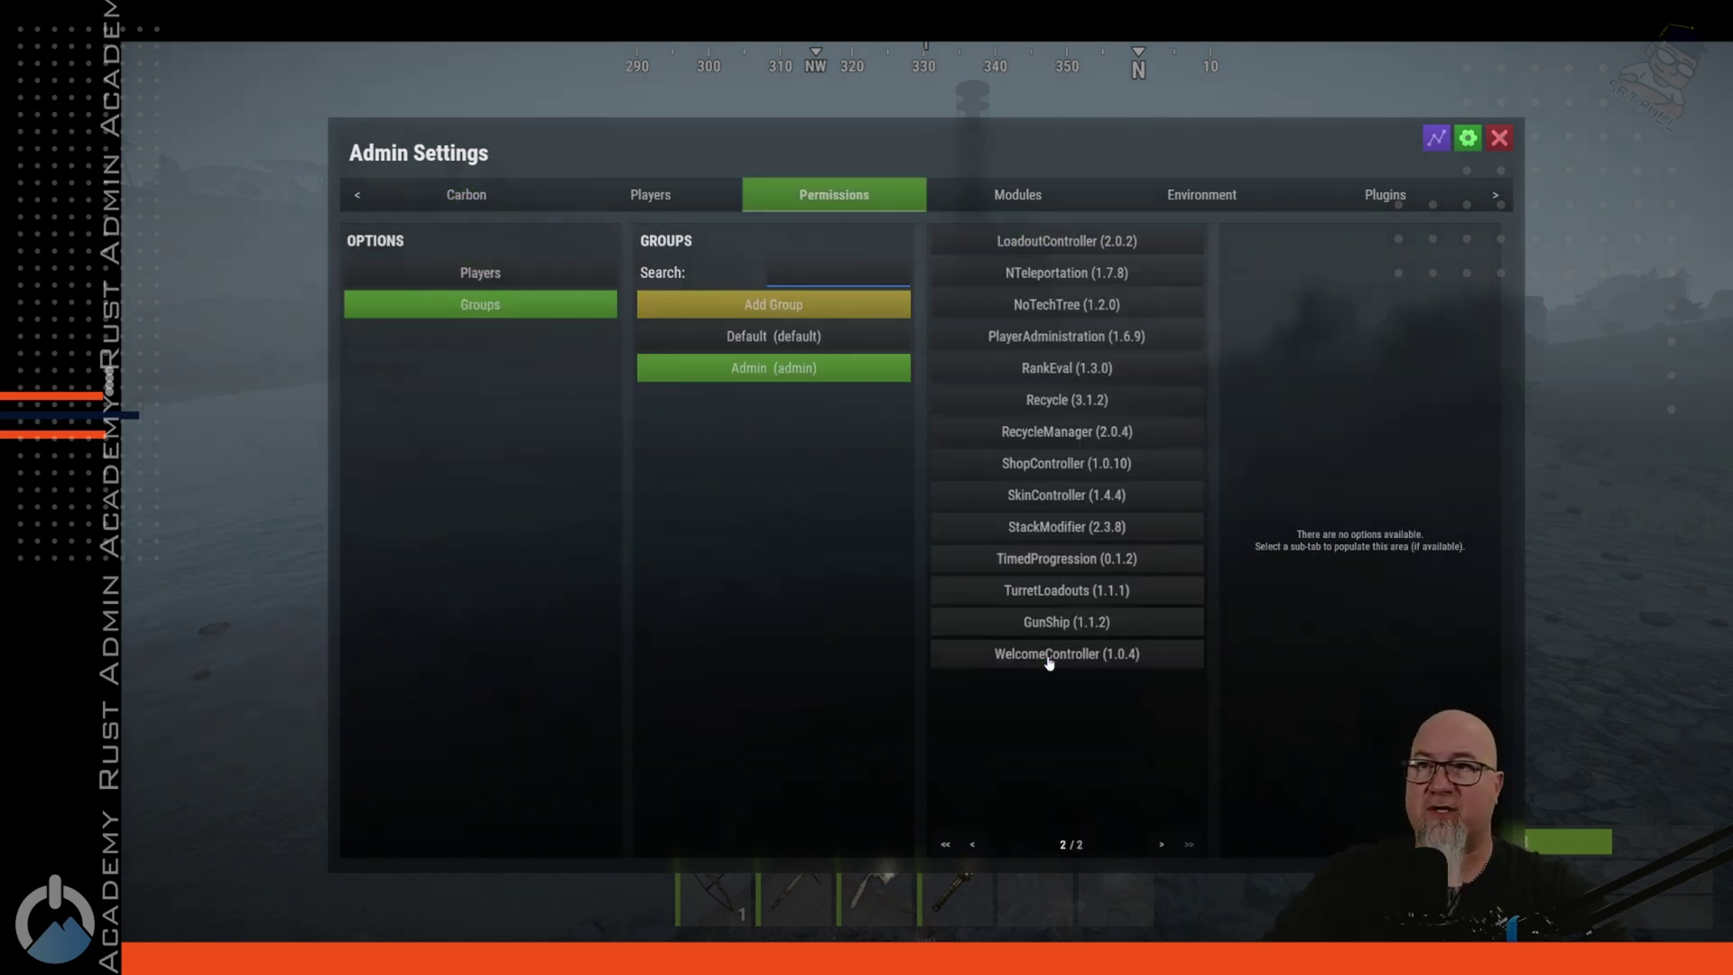
{"action": "left_click", "coordinate": [1047, 658]}
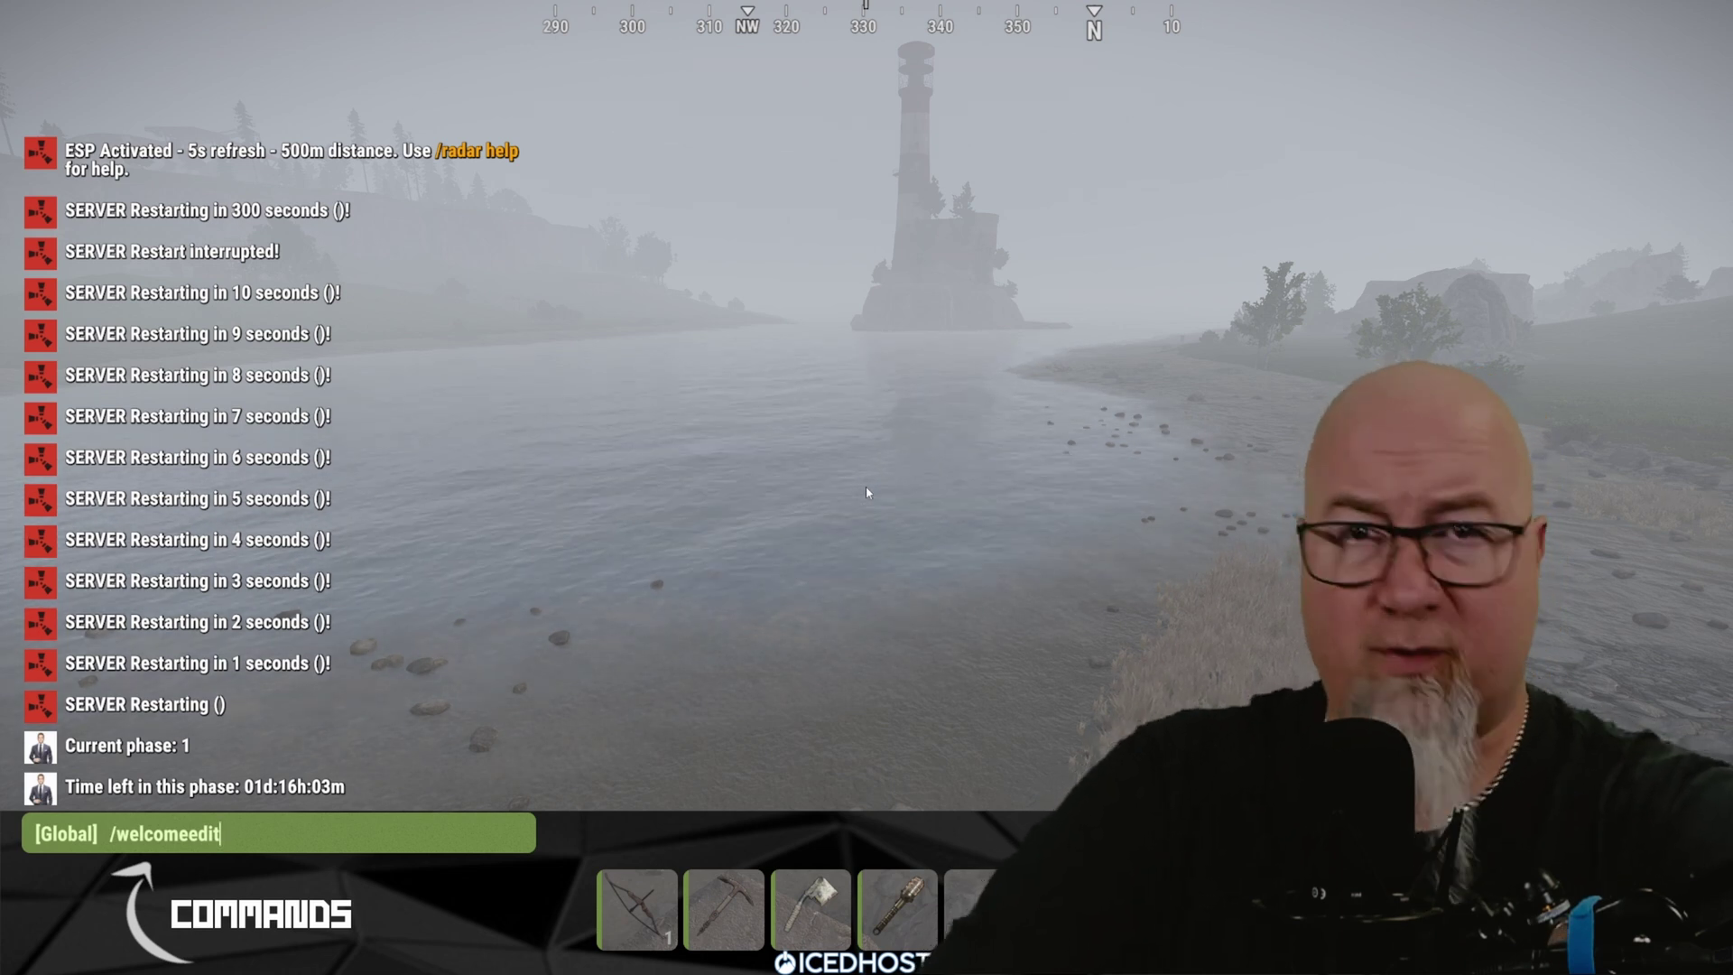
{"action": "key", "text": "Return"}
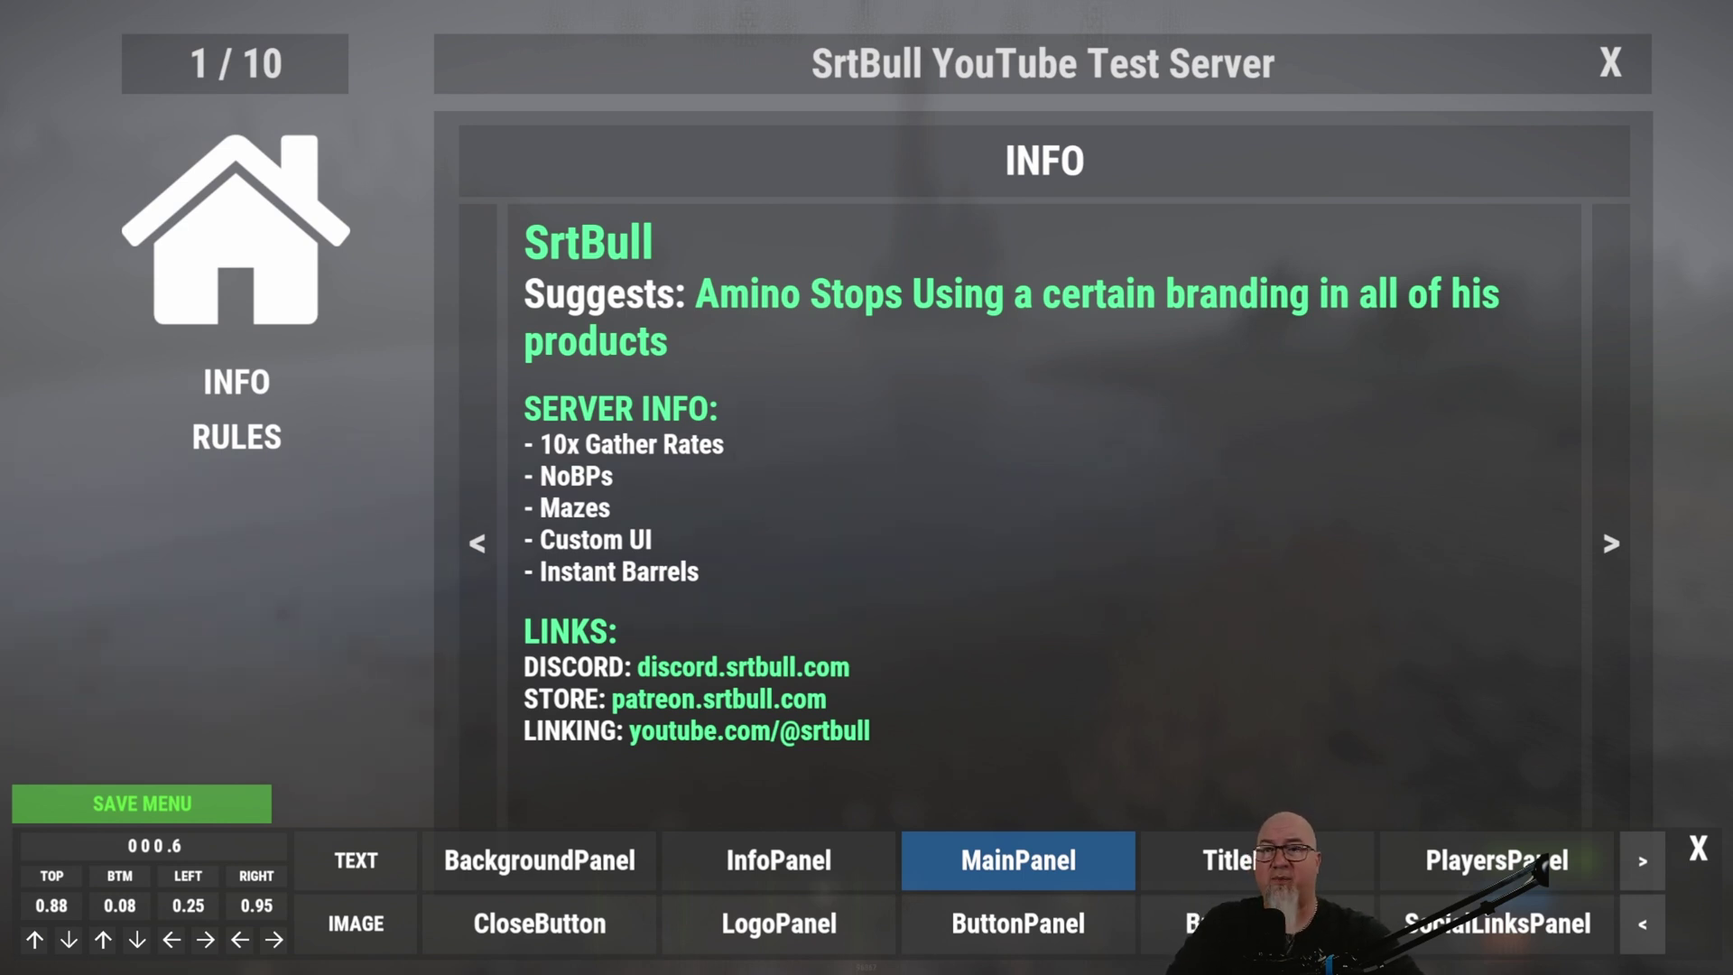
- Inspect the LogoPanel's House-Icon image URL, then close the Info menu editor
{"action": "left_click", "coordinate": [778, 923]}
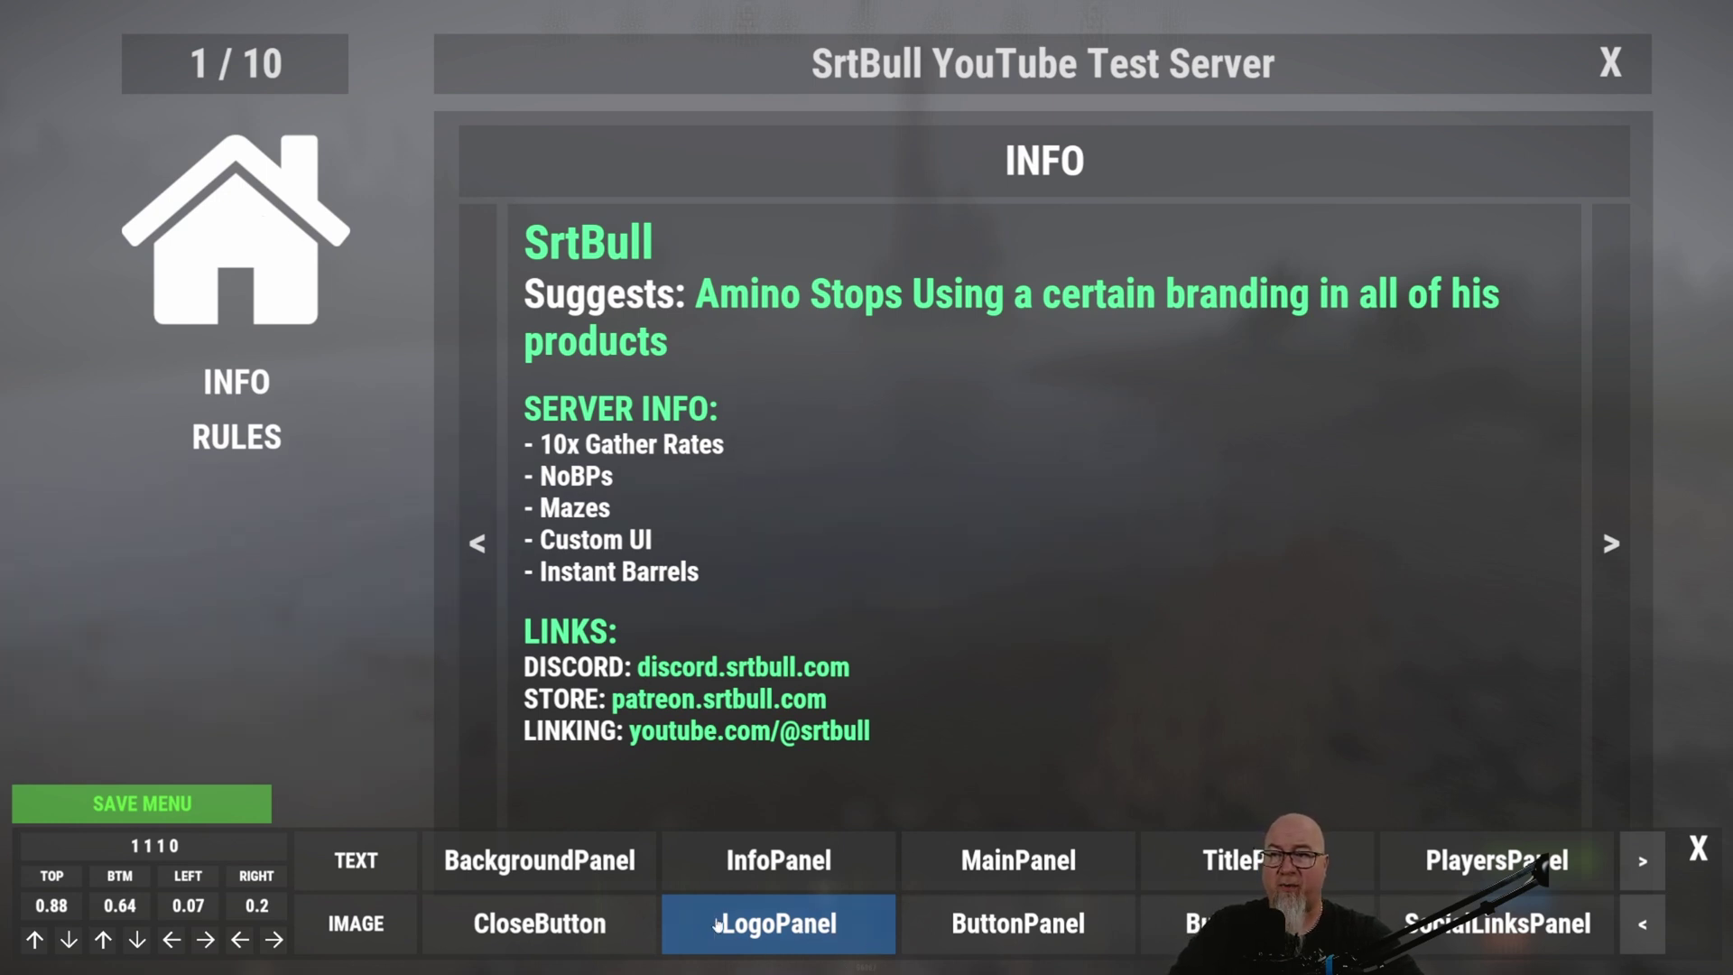
{"action": "left_click", "coordinate": [357, 928]}
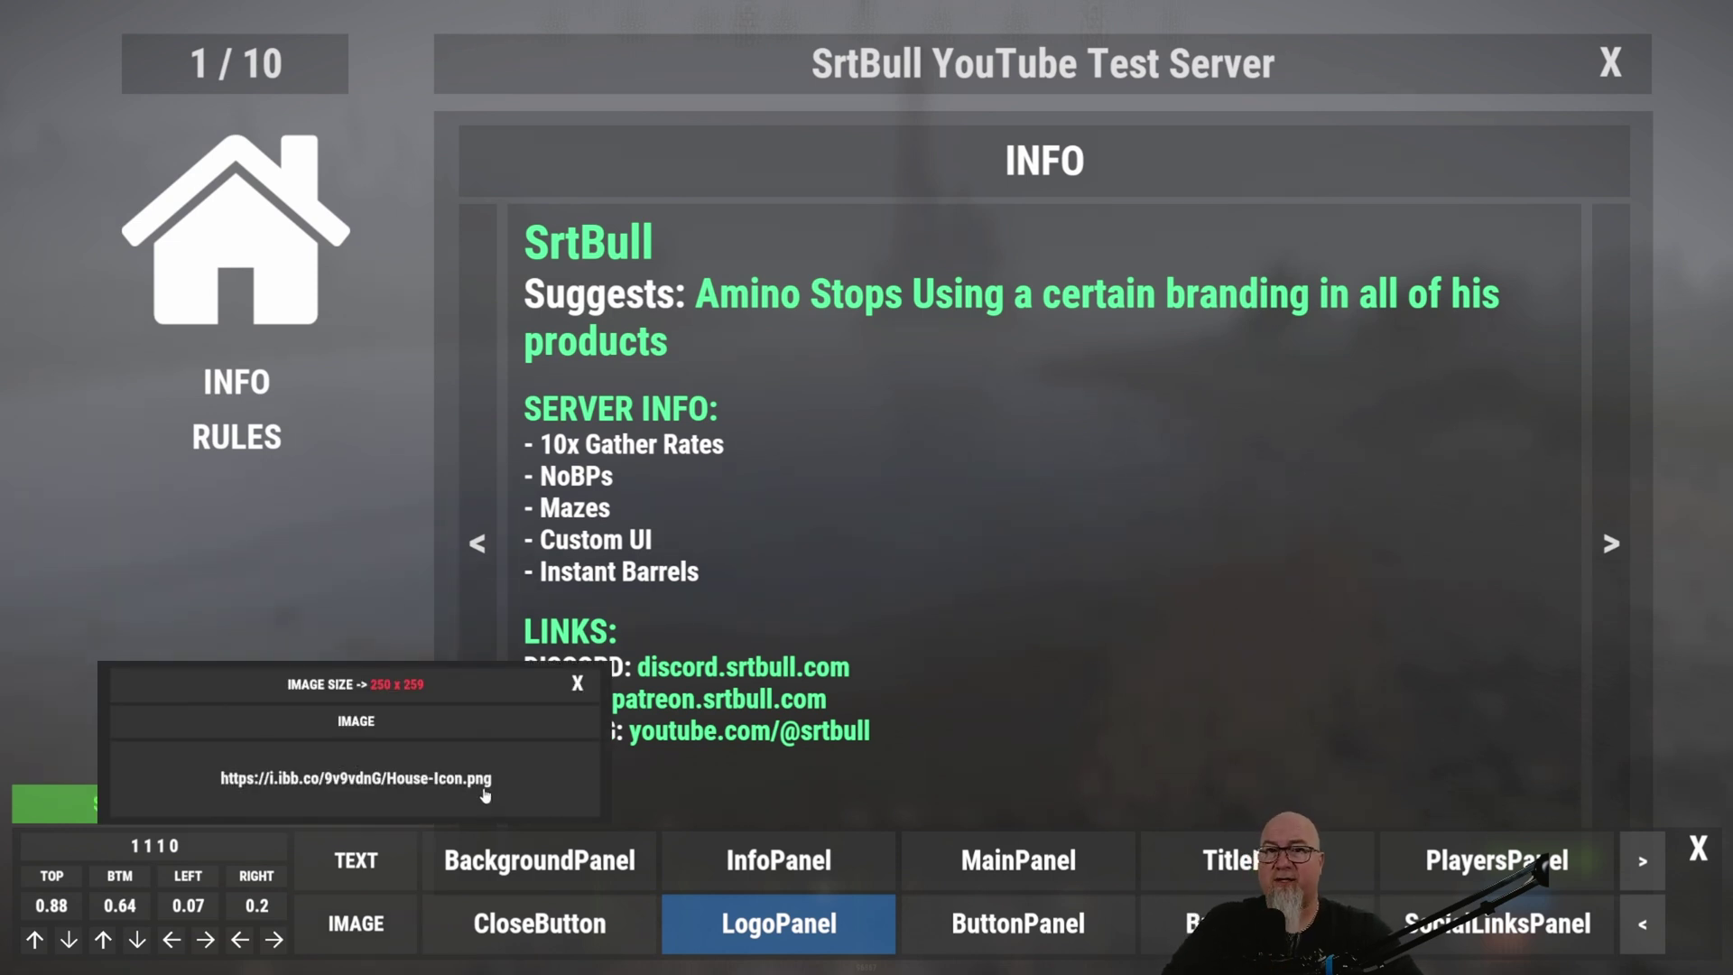
{"action": "key", "text": "Return"}
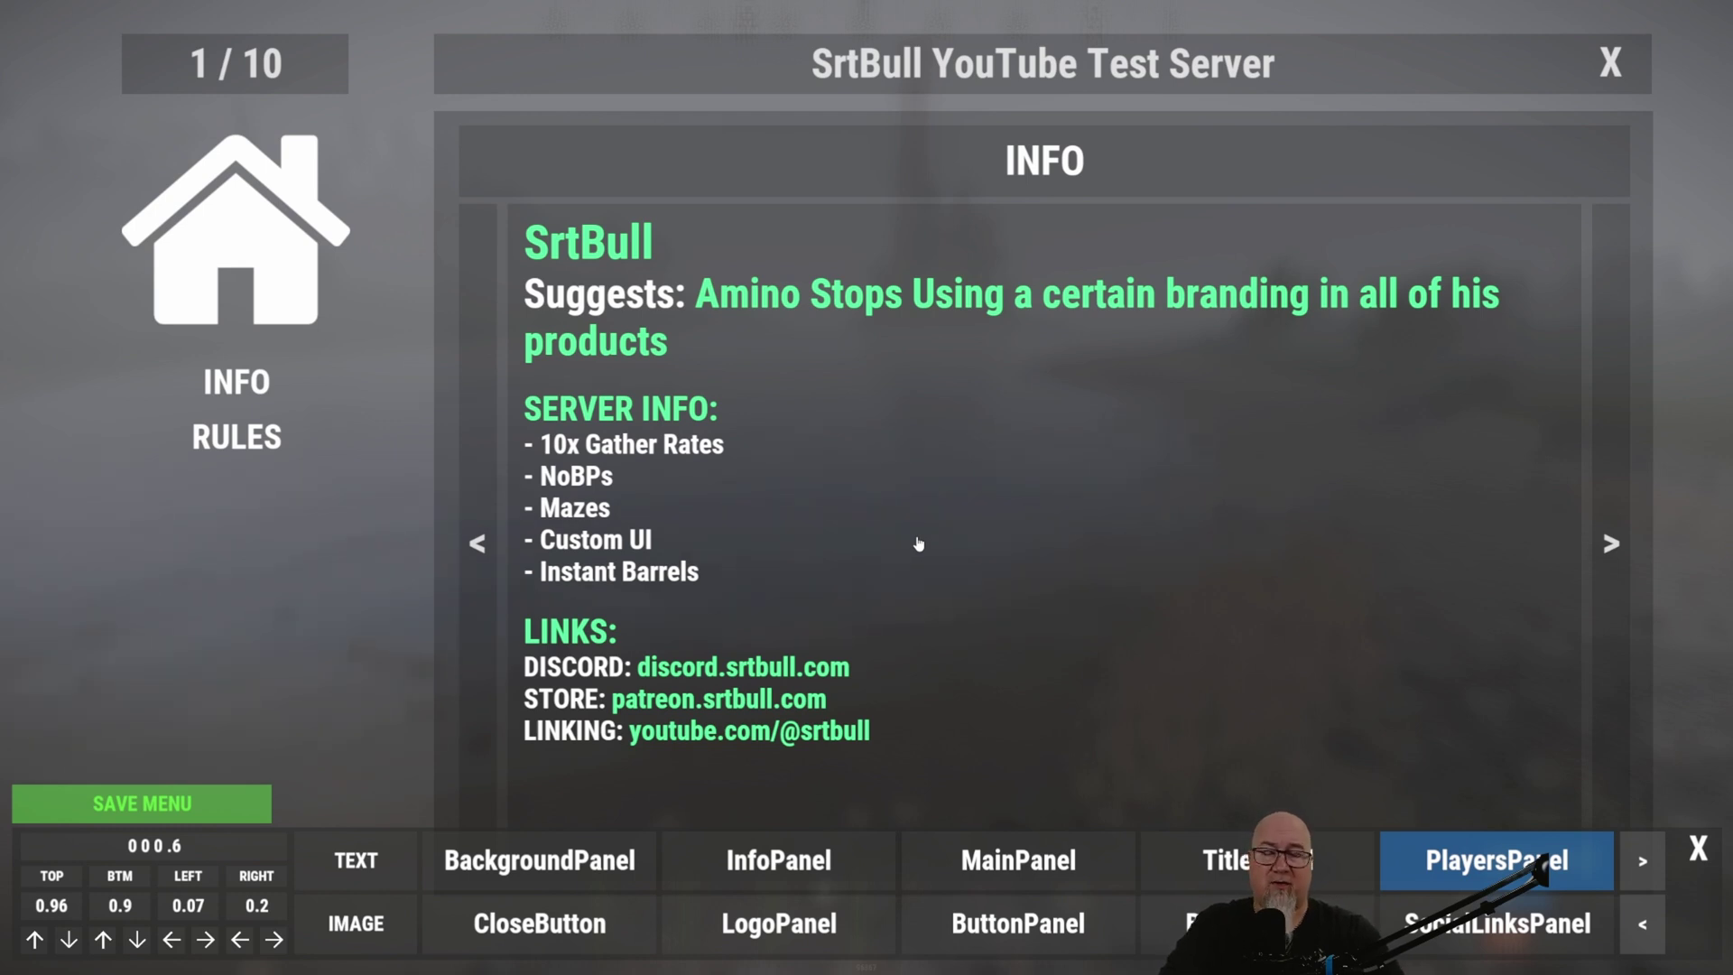
{"action": "key", "text": "Escape"}
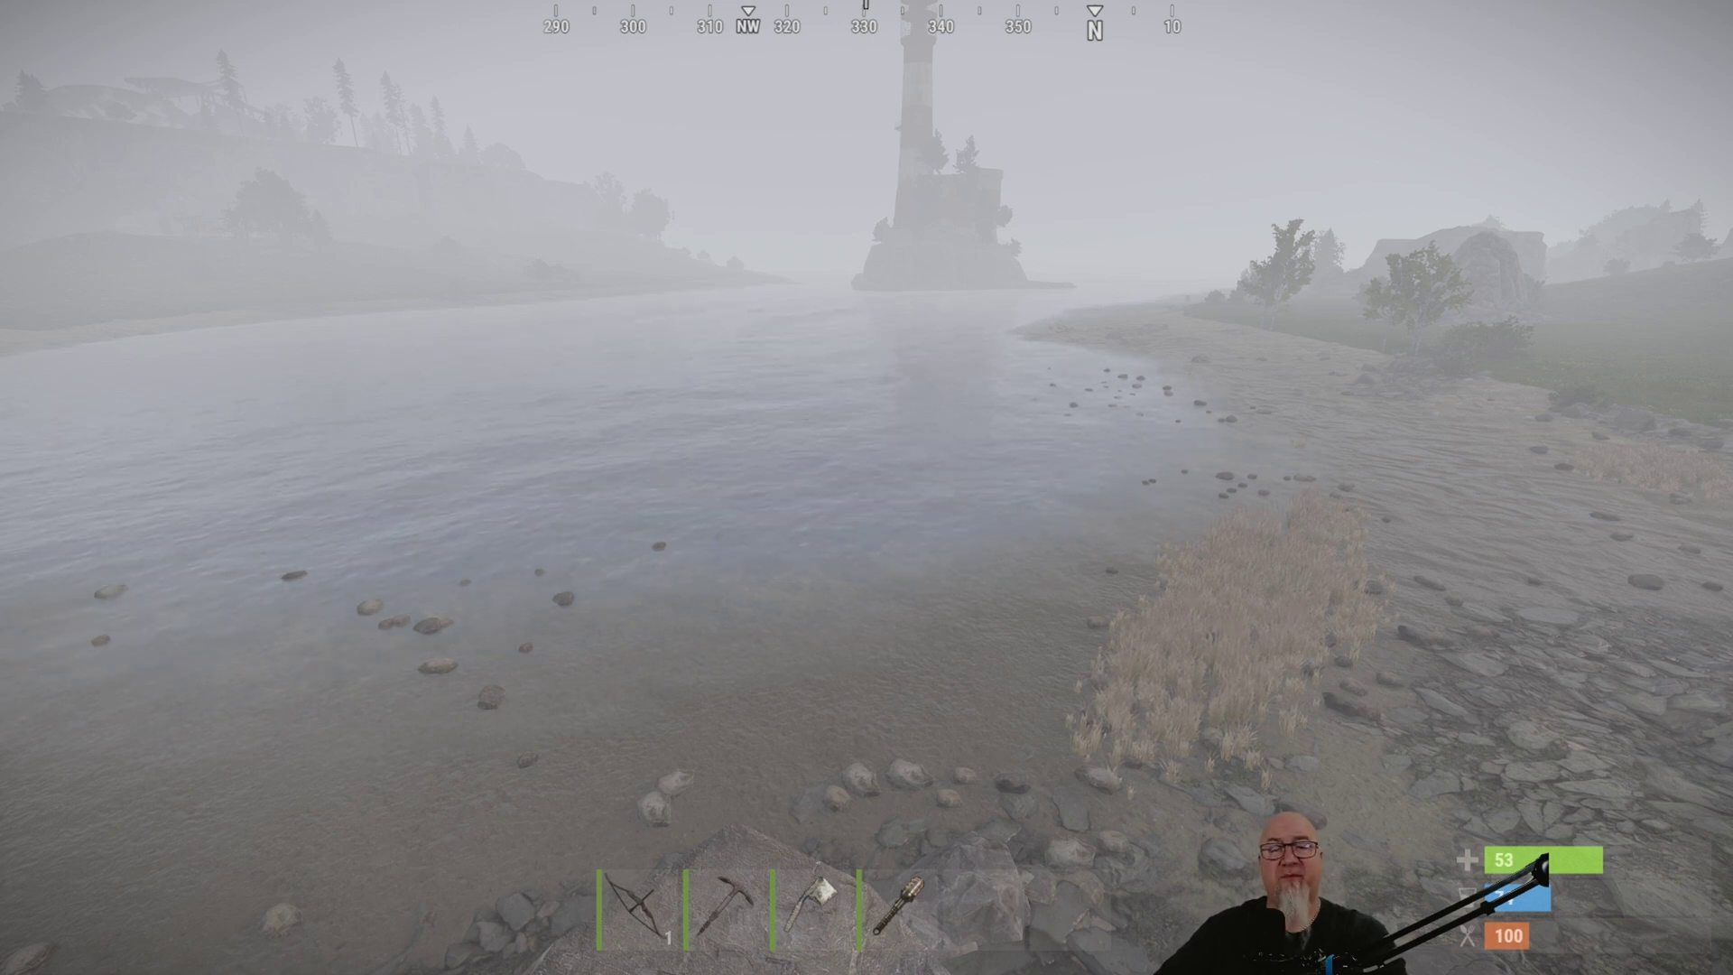
- Open the Server Information welcome panel with the i key and show Rules
{"action": "key", "text": "i"}
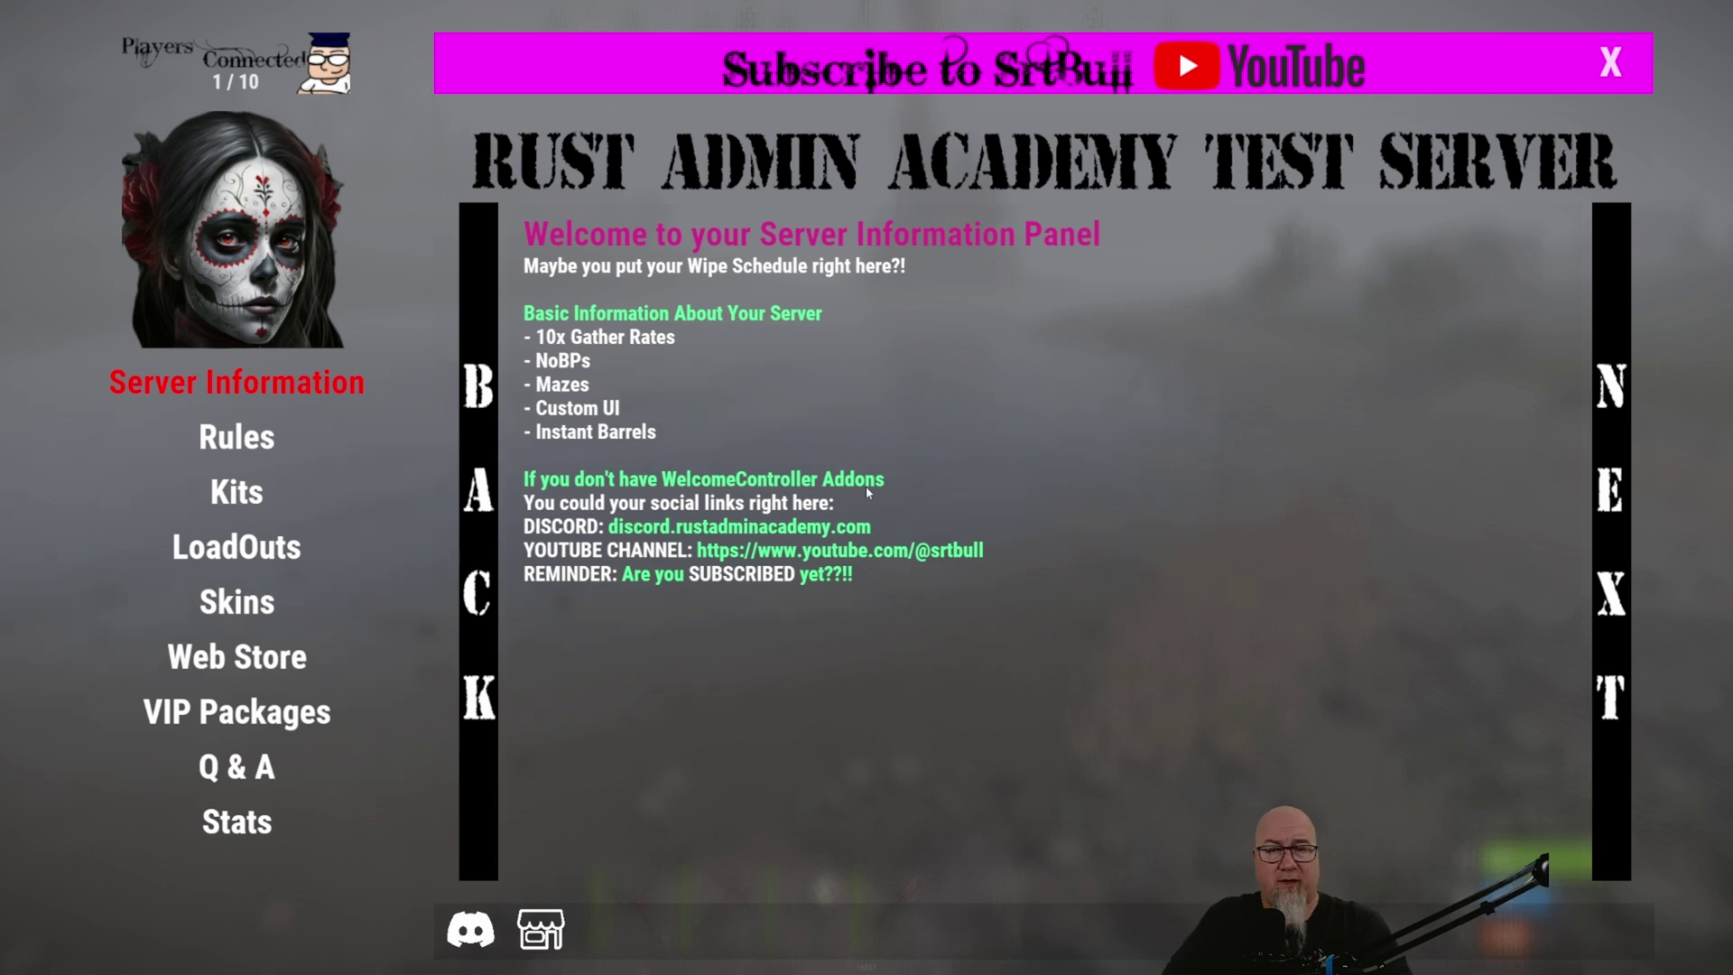
{"action": "left_click", "coordinate": [240, 440]}
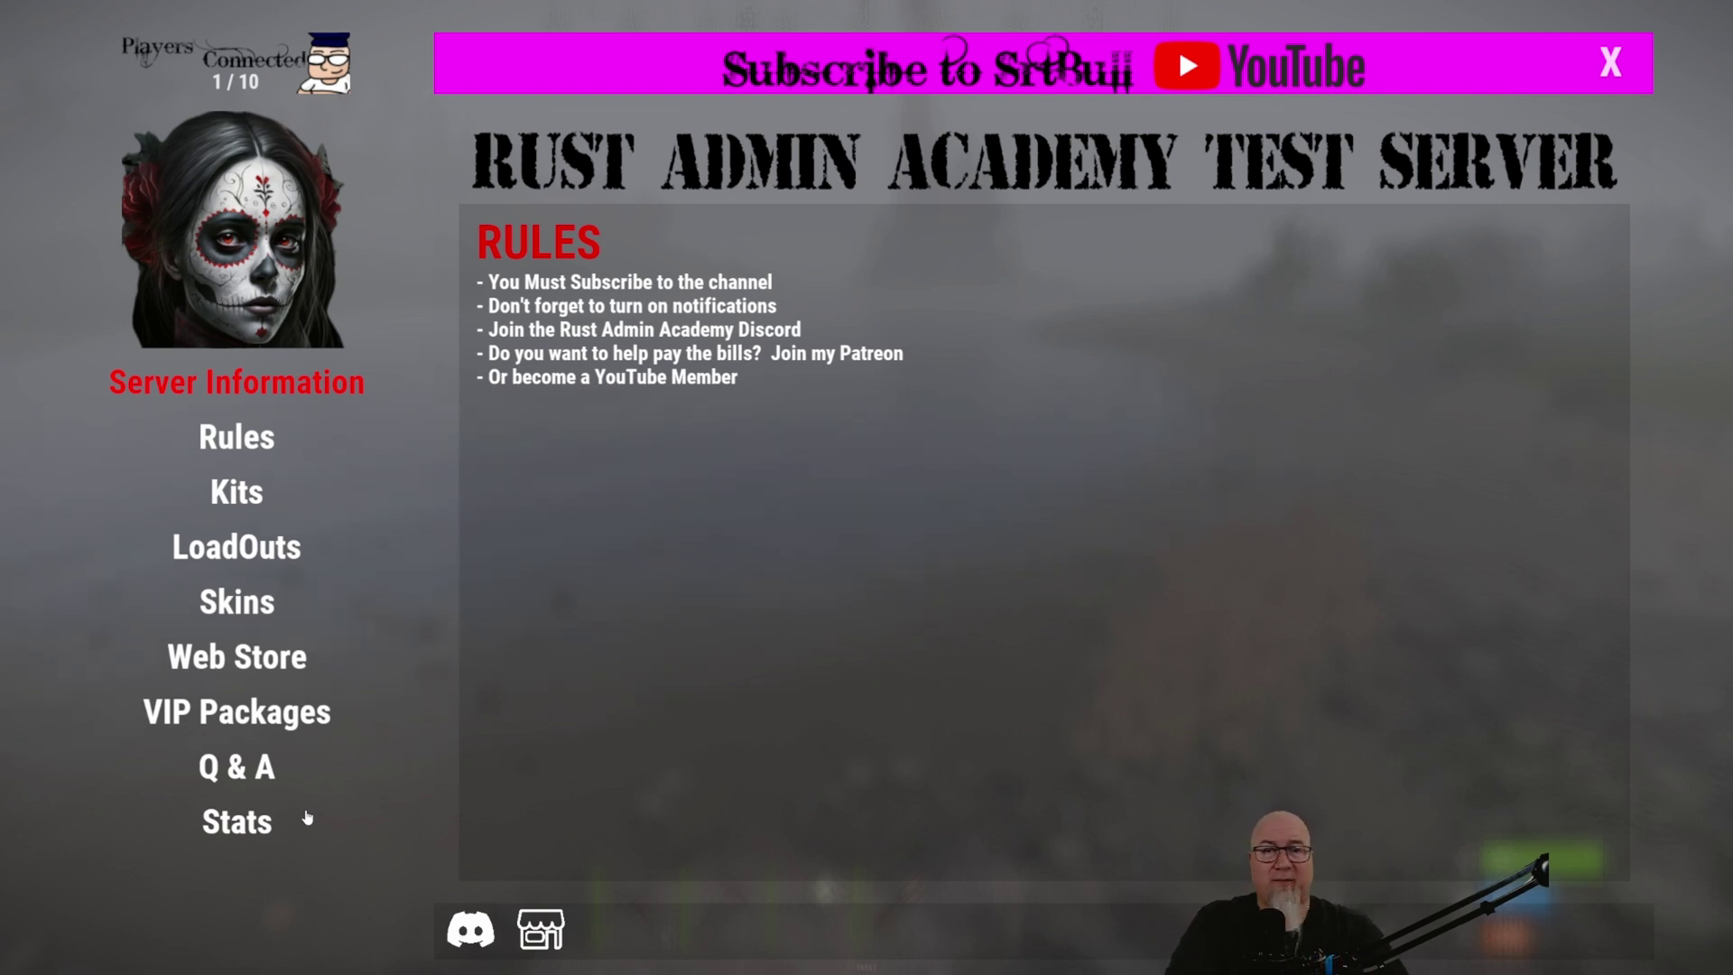
- View the welcome panel's Kits page, then its LoadOuts page
{"action": "left_click", "coordinate": [235, 493]}
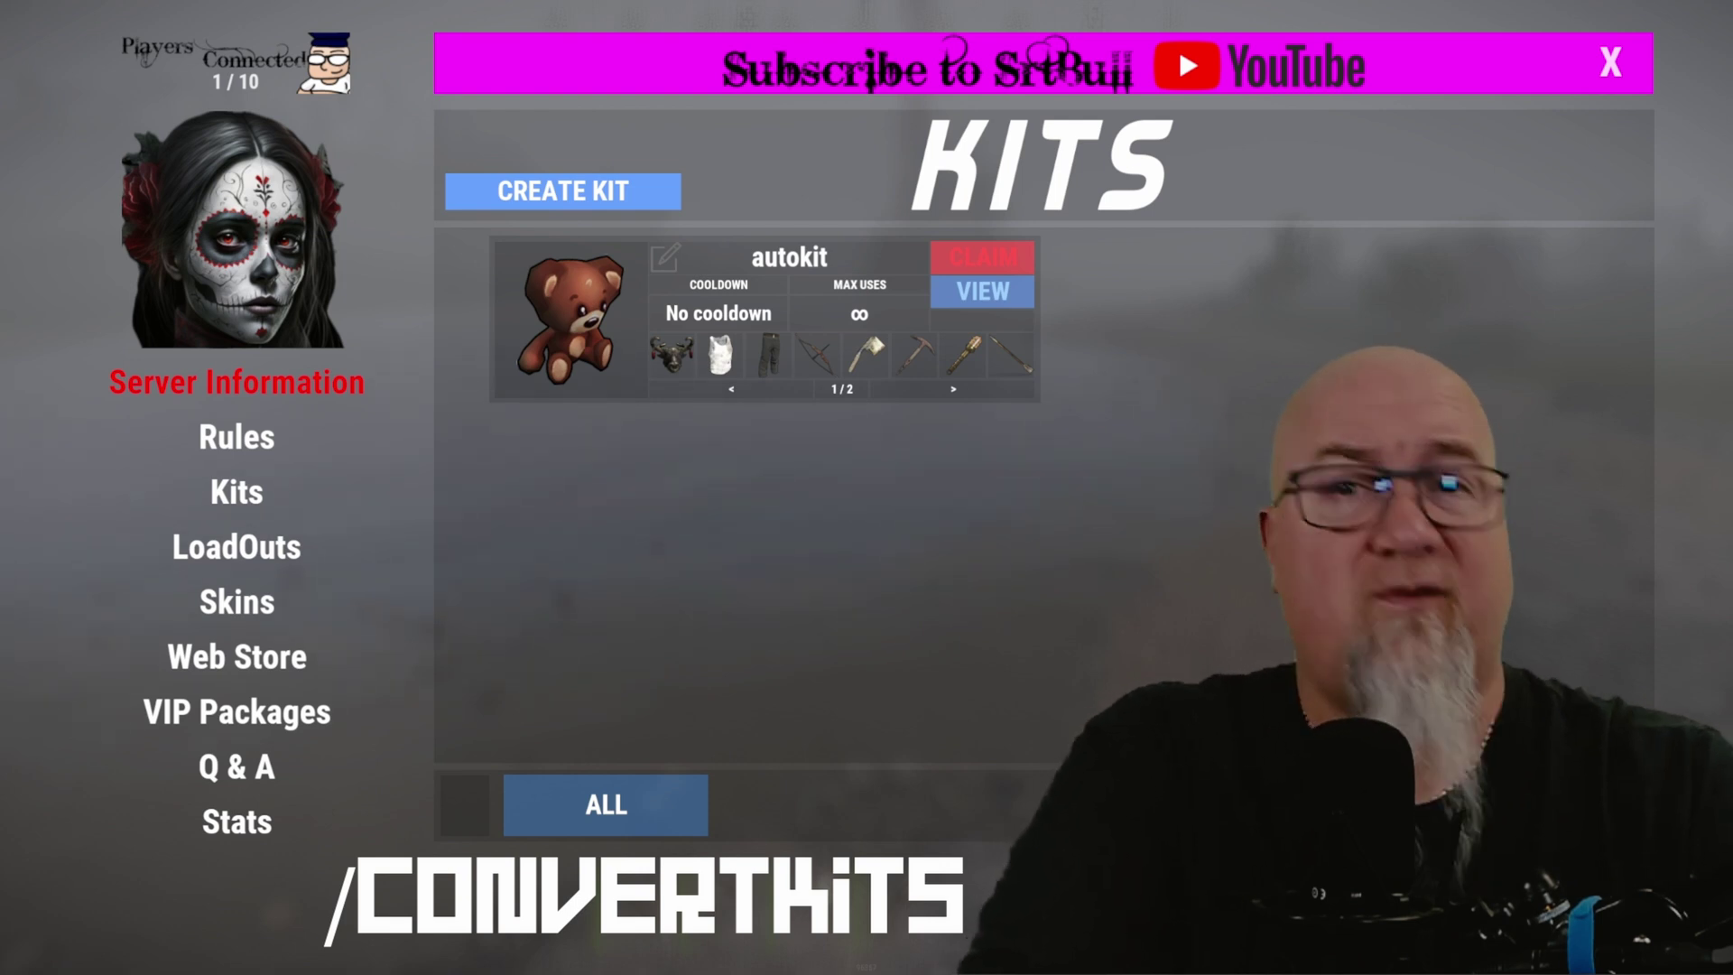
{"action": "left_click", "coordinate": [256, 548]}
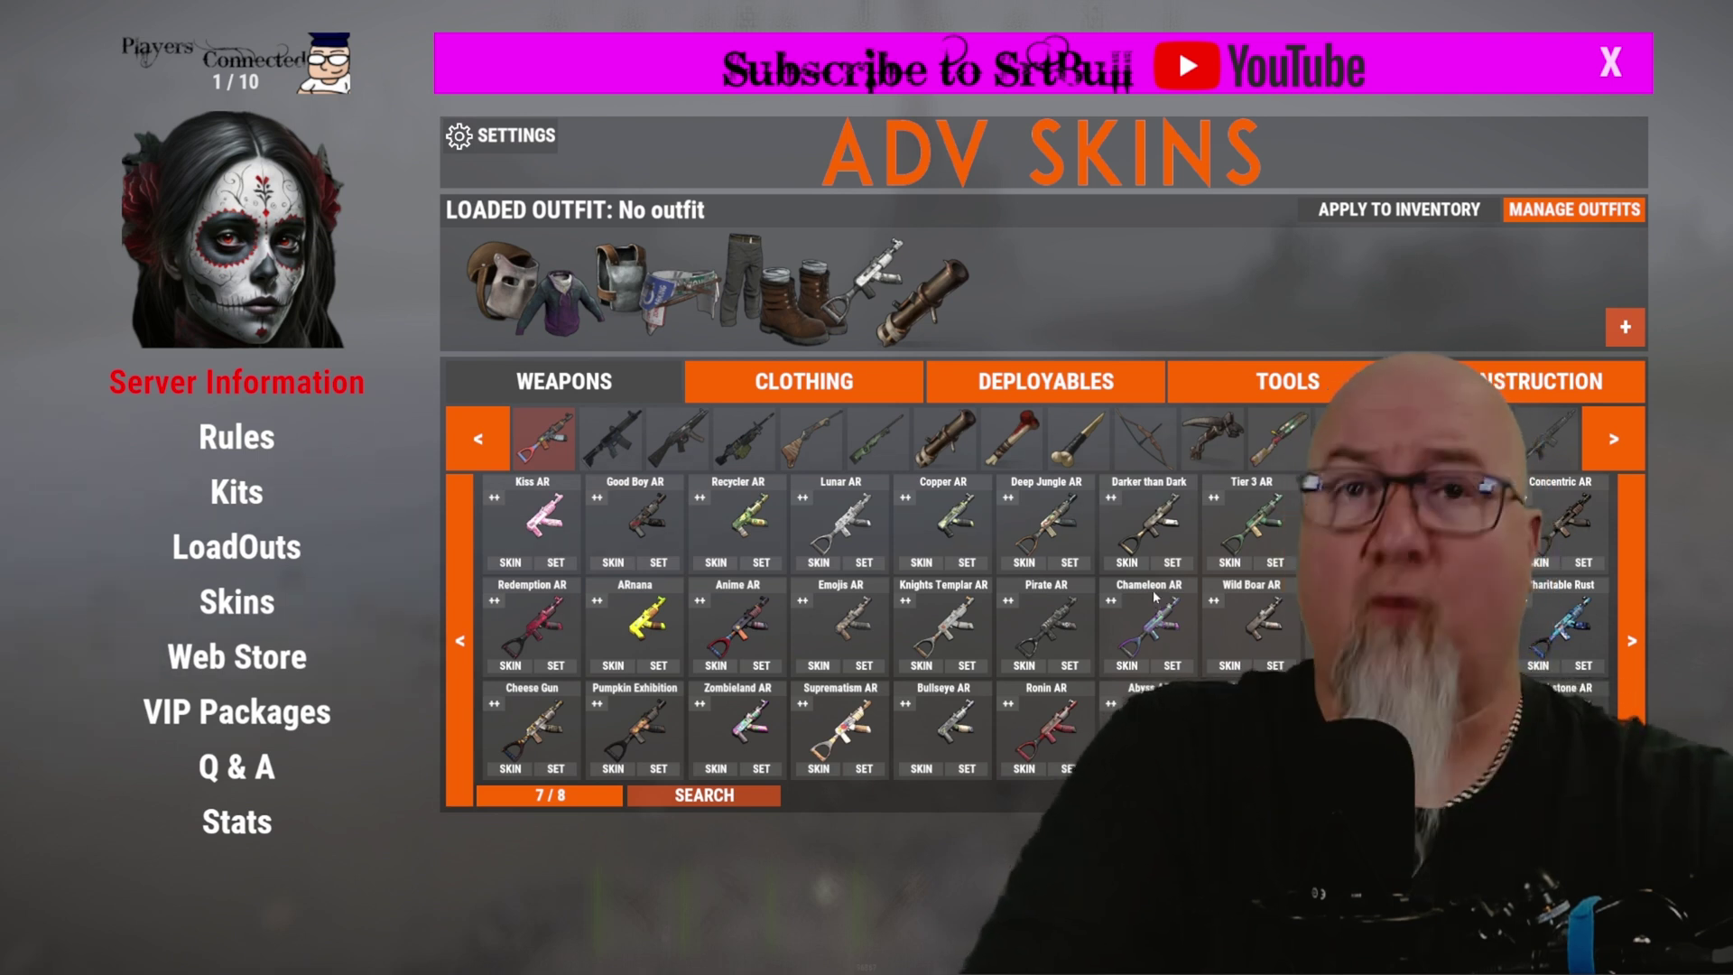
- Preview and close the skins outfit manager, then show the Web Store page
{"action": "left_click", "coordinate": [1565, 215]}
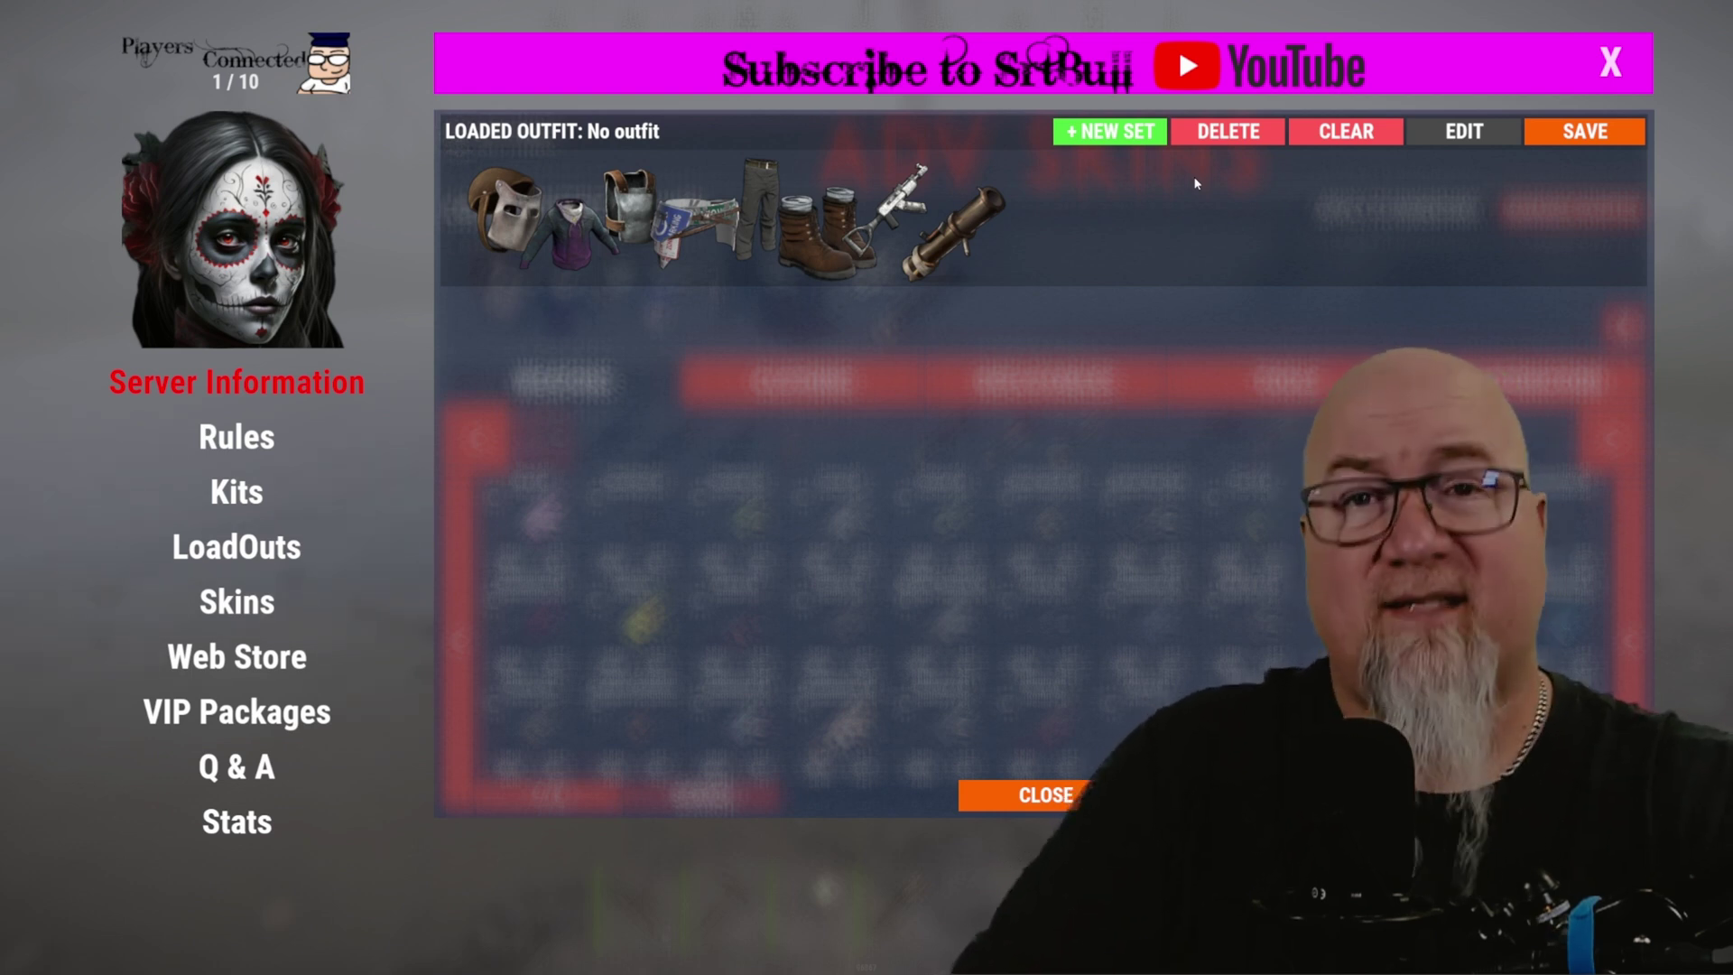
{"action": "left_click", "coordinate": [1445, 211]}
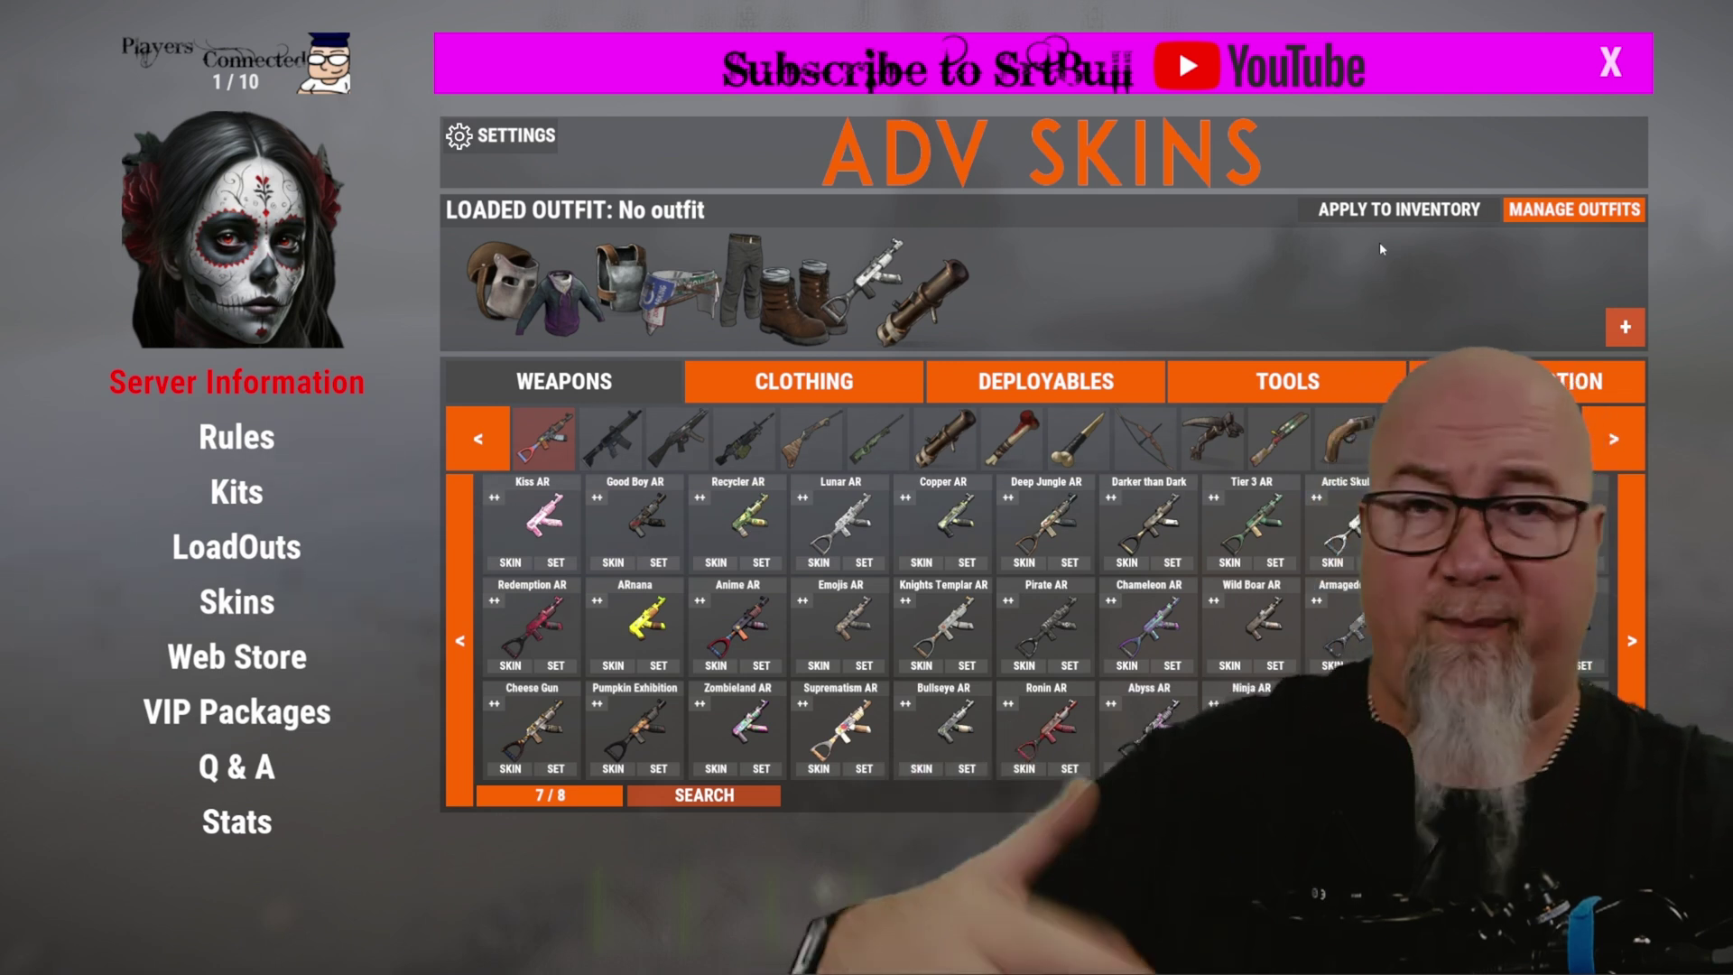
{"action": "left_click", "coordinate": [236, 656]}
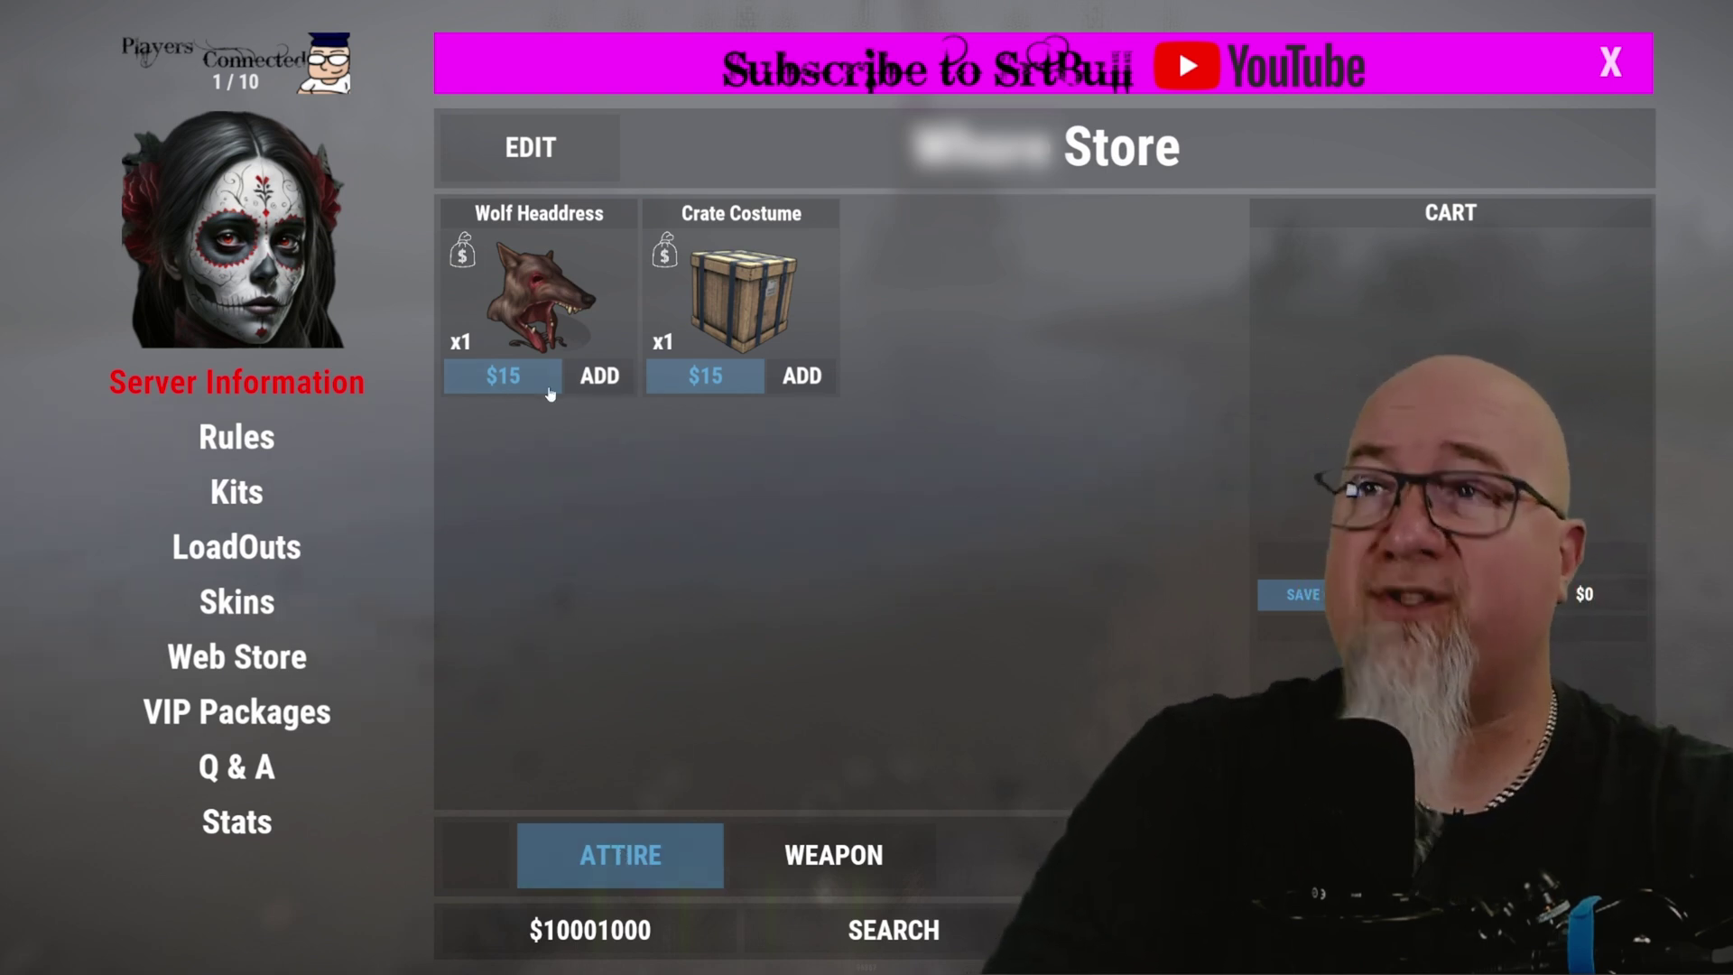
- List the Web Store's WEAPON category items
{"action": "left_click", "coordinate": [825, 858]}
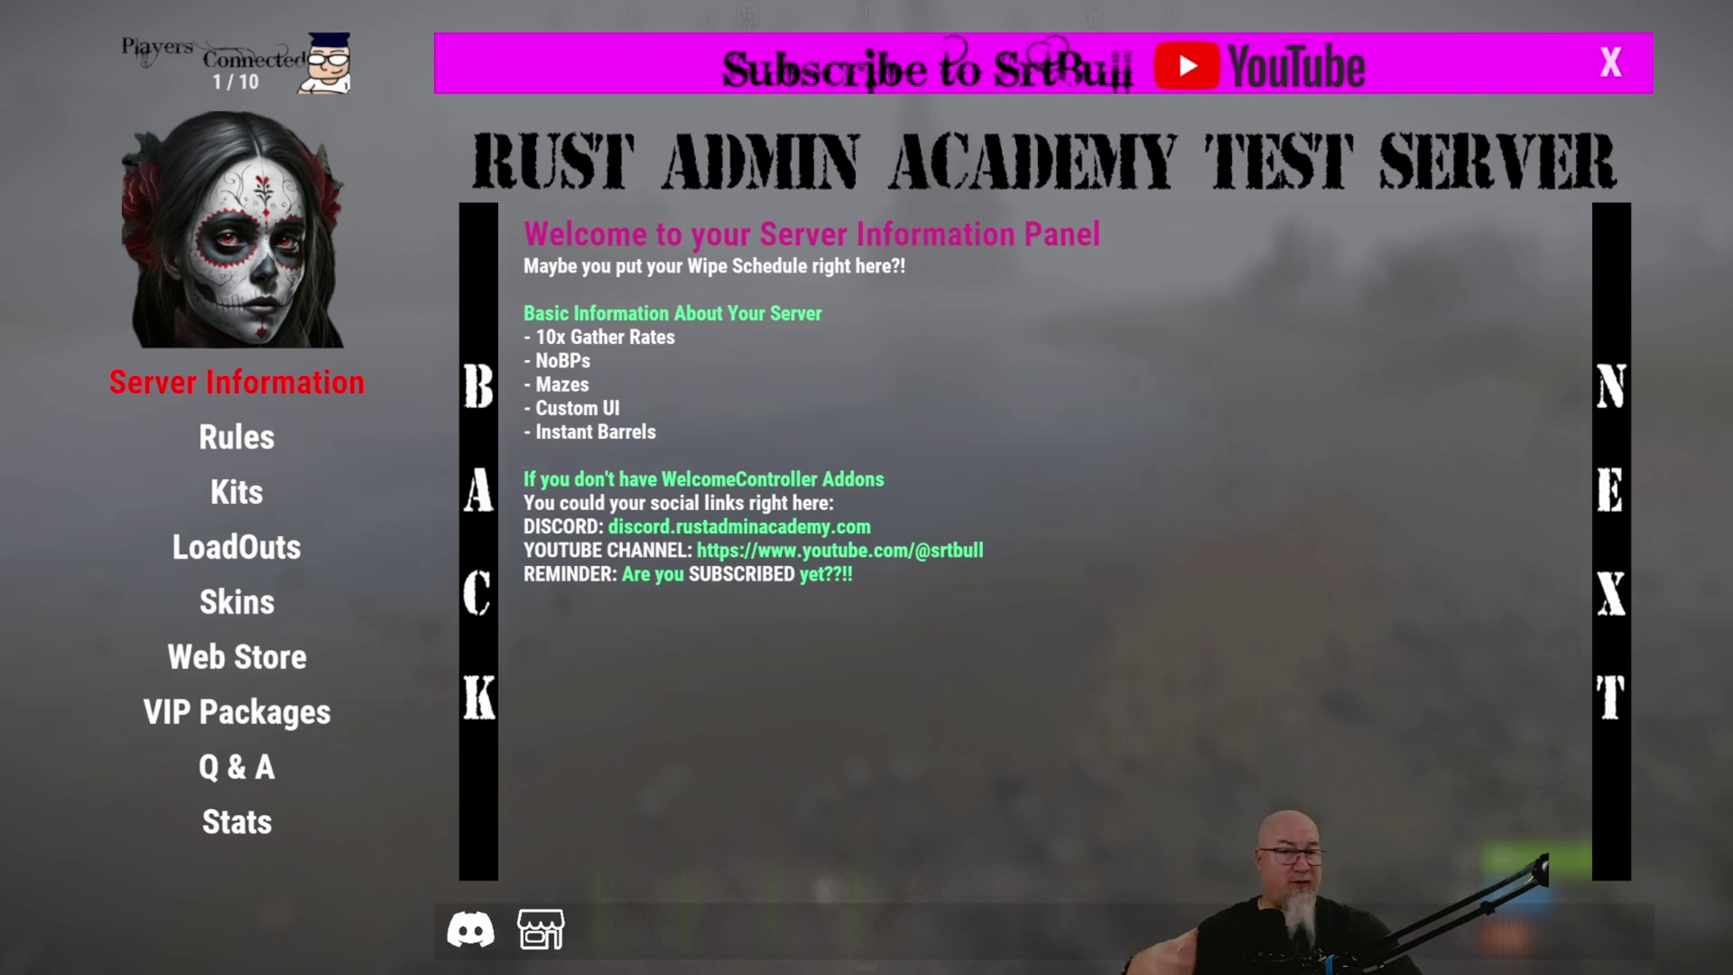
- Open the VIP package's store details, select its patreon link, and close the popup
{"action": "left_click", "coordinate": [254, 719]}
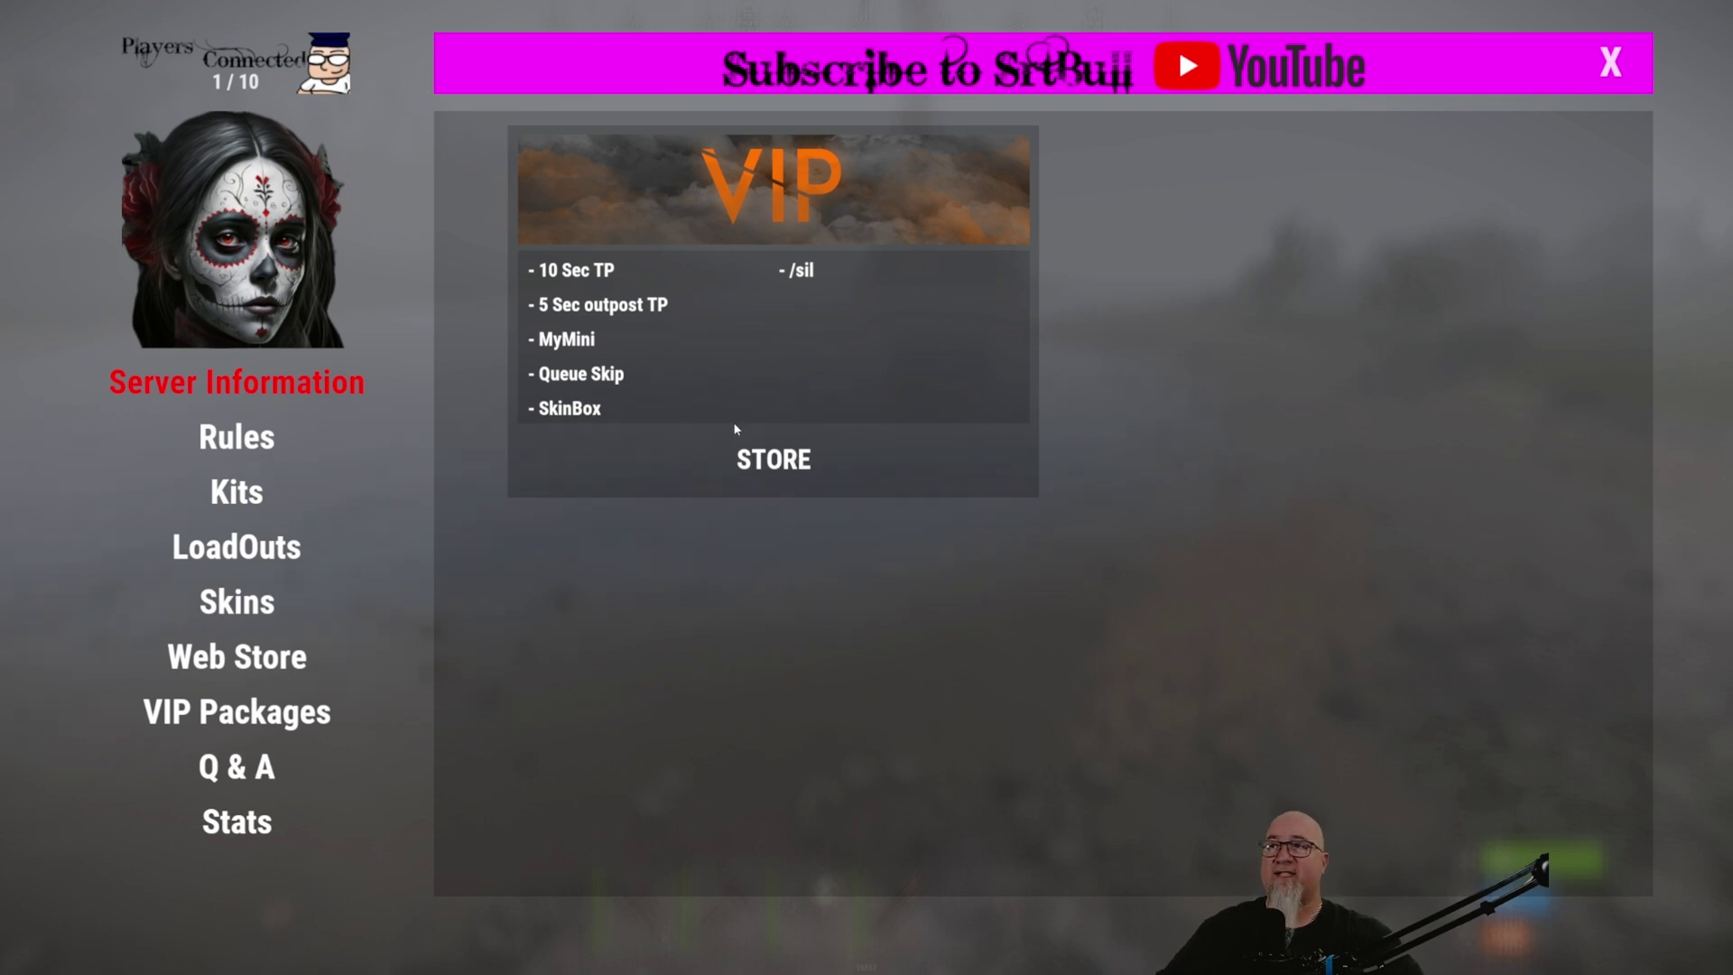
{"action": "left_click", "coordinate": [767, 469]}
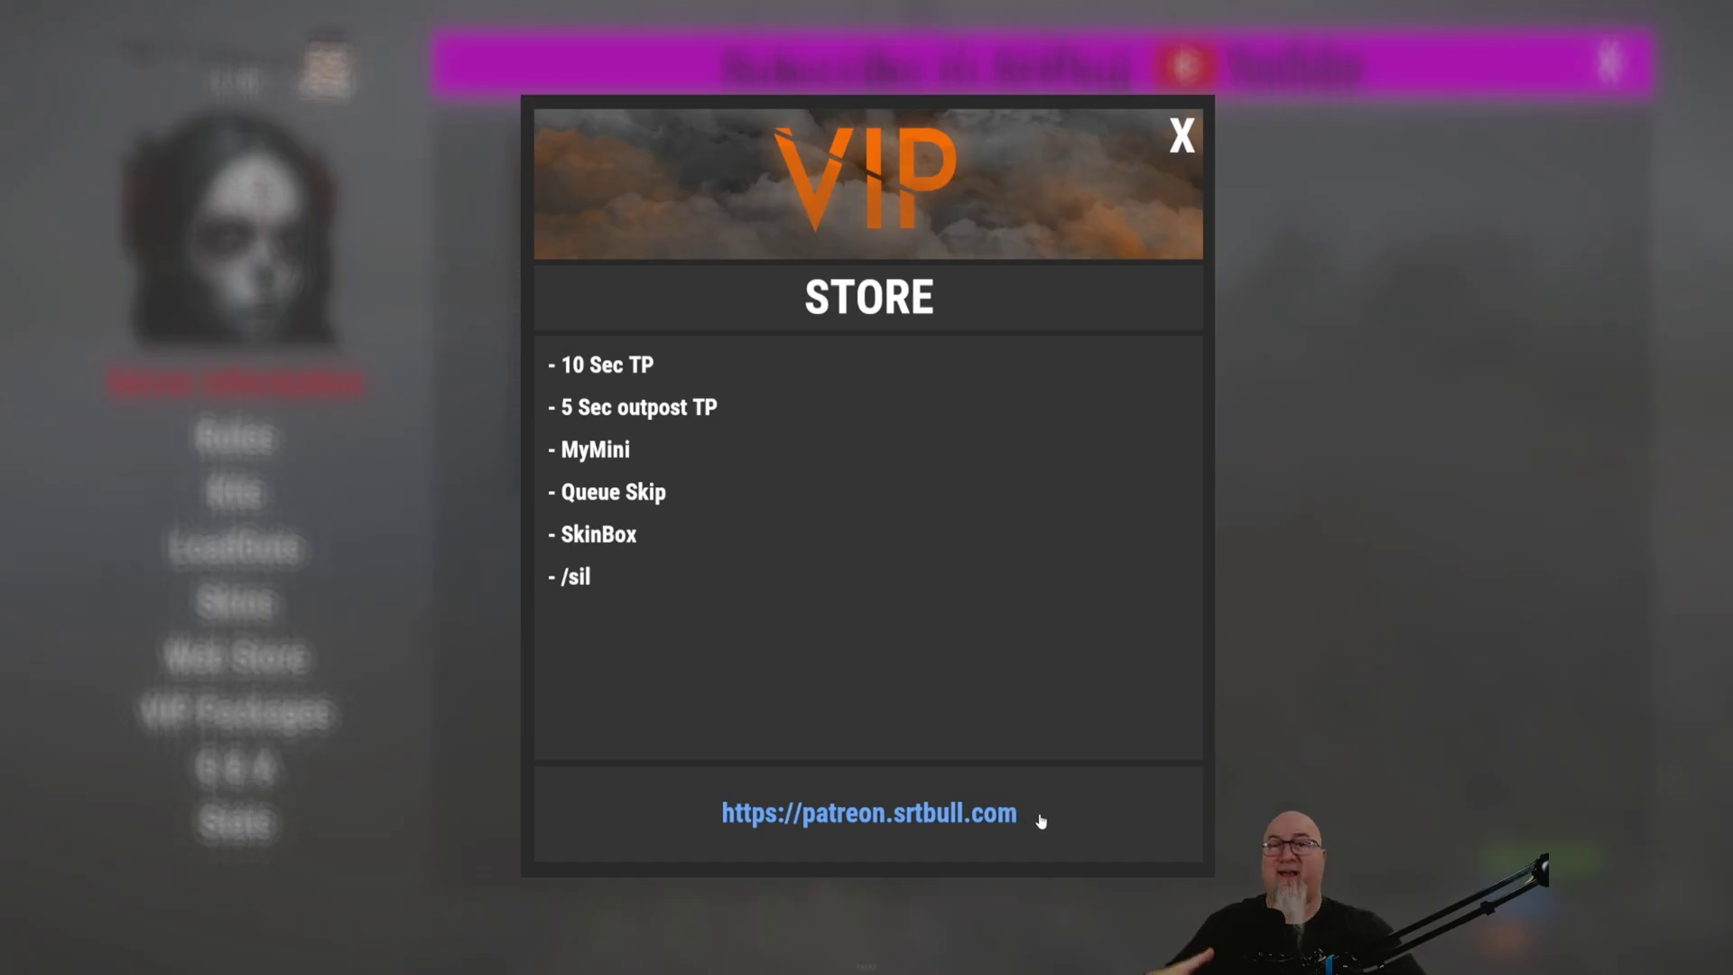
{"action": "left_click_drag", "start_coordinate": [1041, 819], "coordinate": [720, 819]}
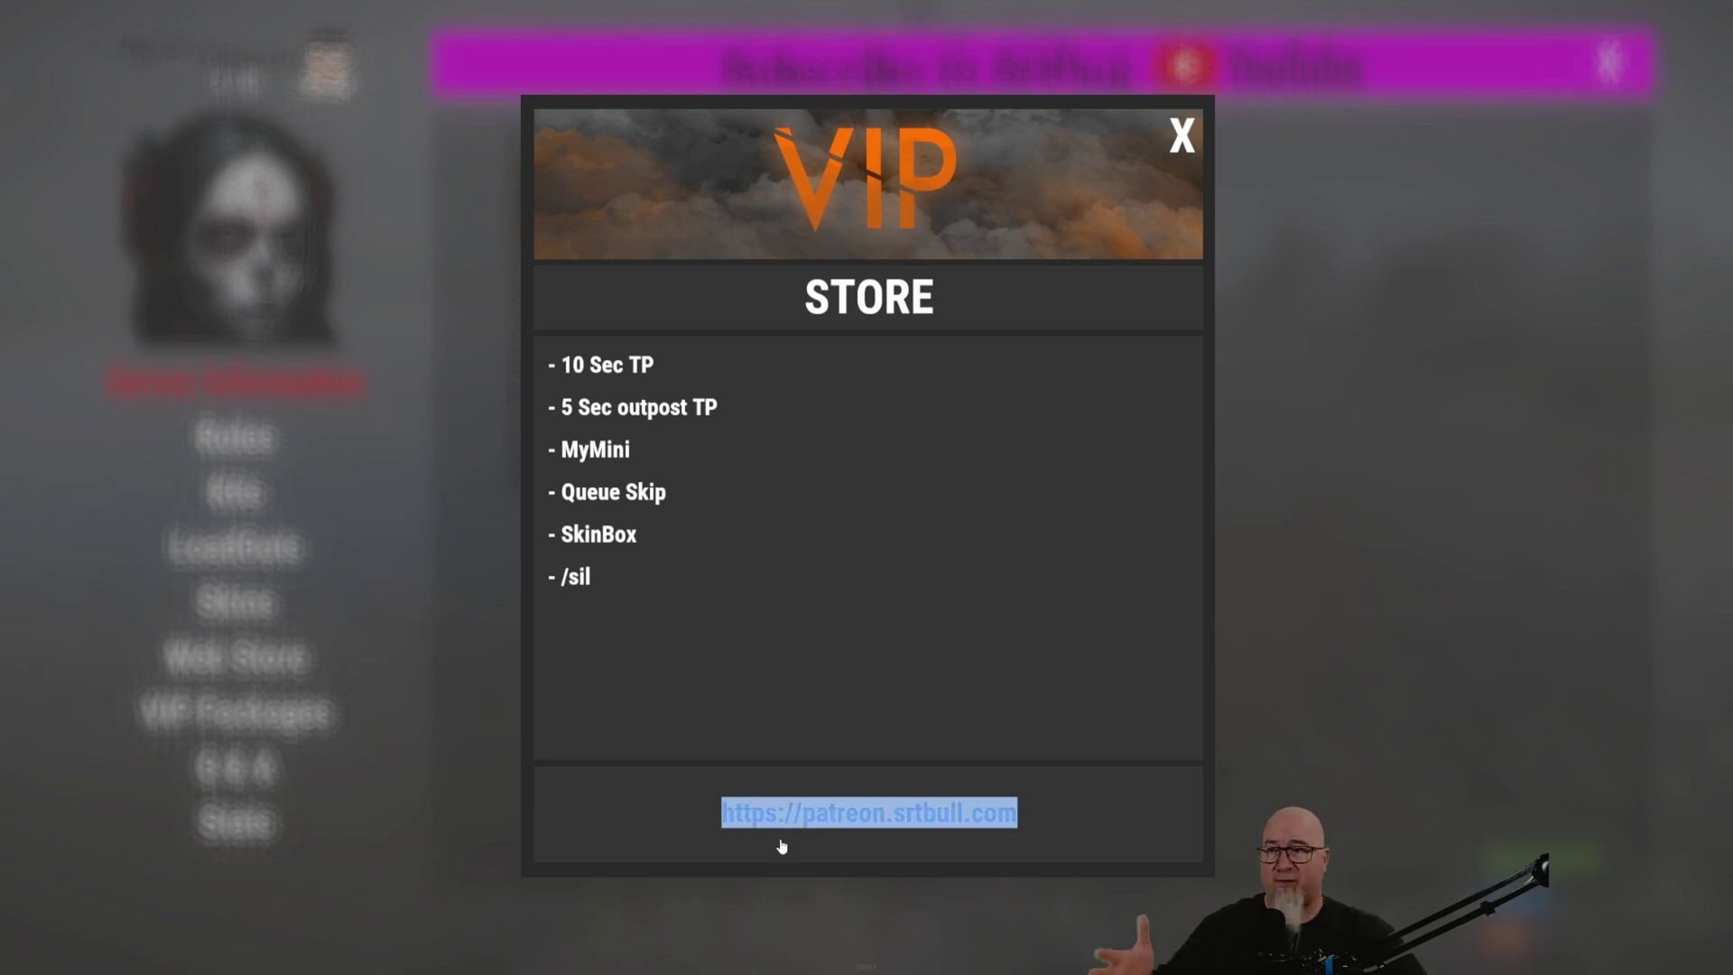
{"action": "left_click", "coordinate": [1182, 135]}
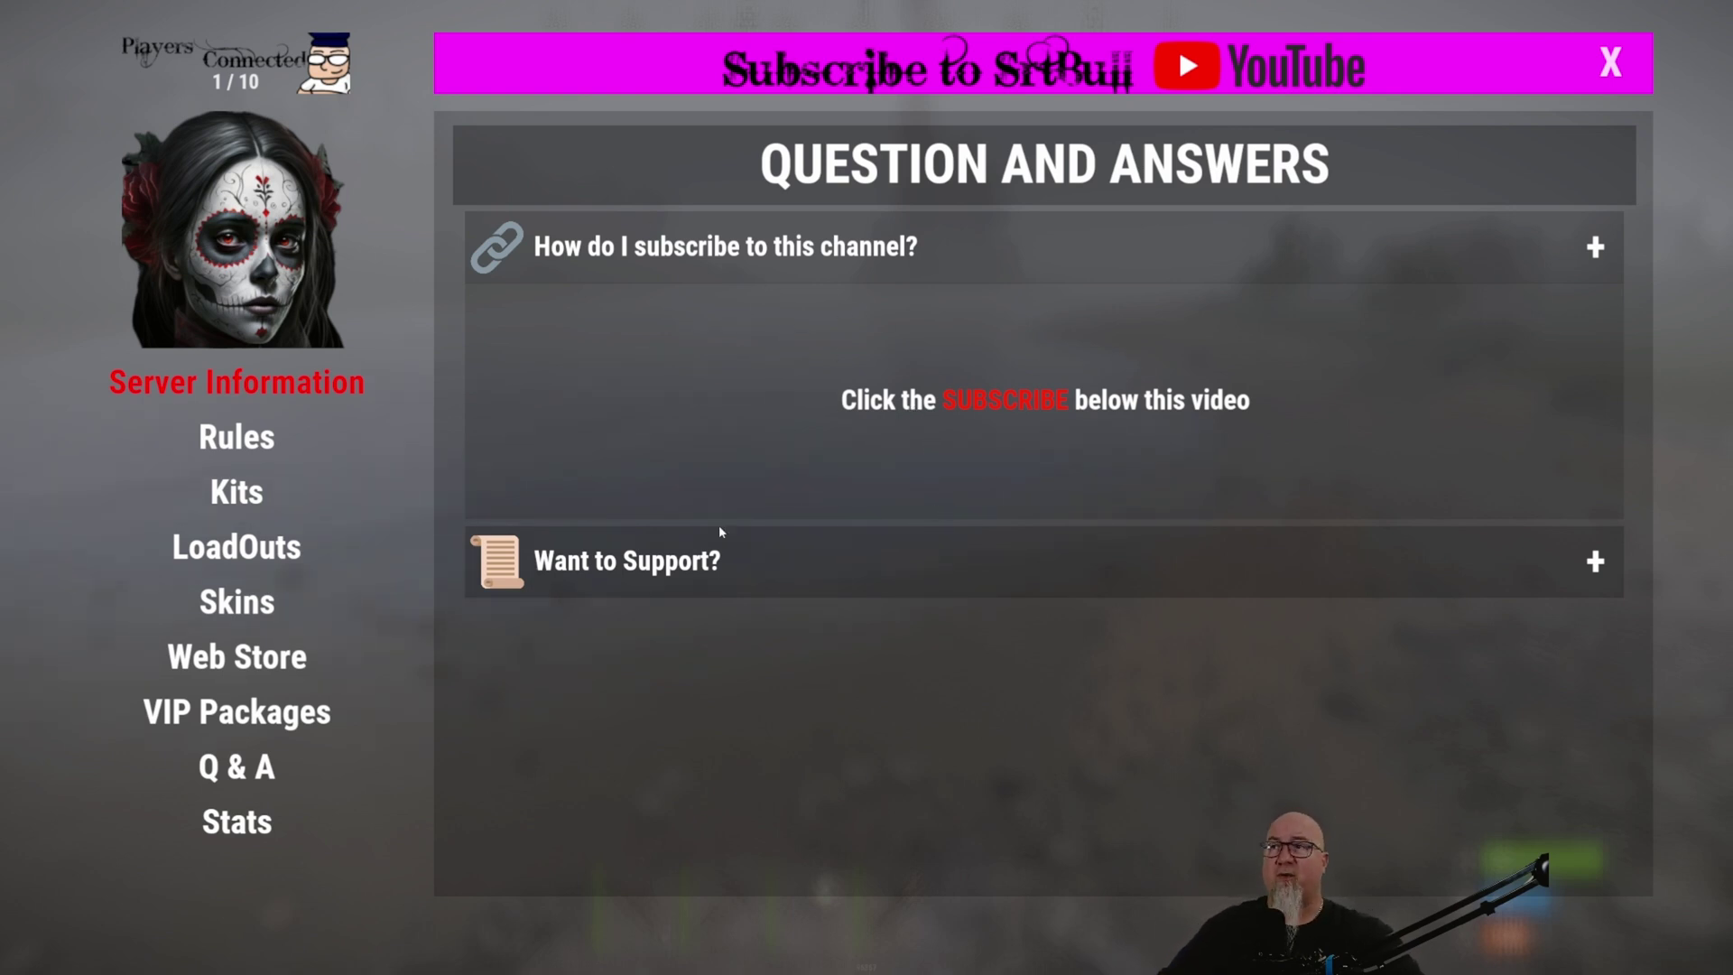
- Expand the Want to Support? answer, then view the Stats page's PVP leaderboard
{"action": "left_click", "coordinate": [619, 563]}
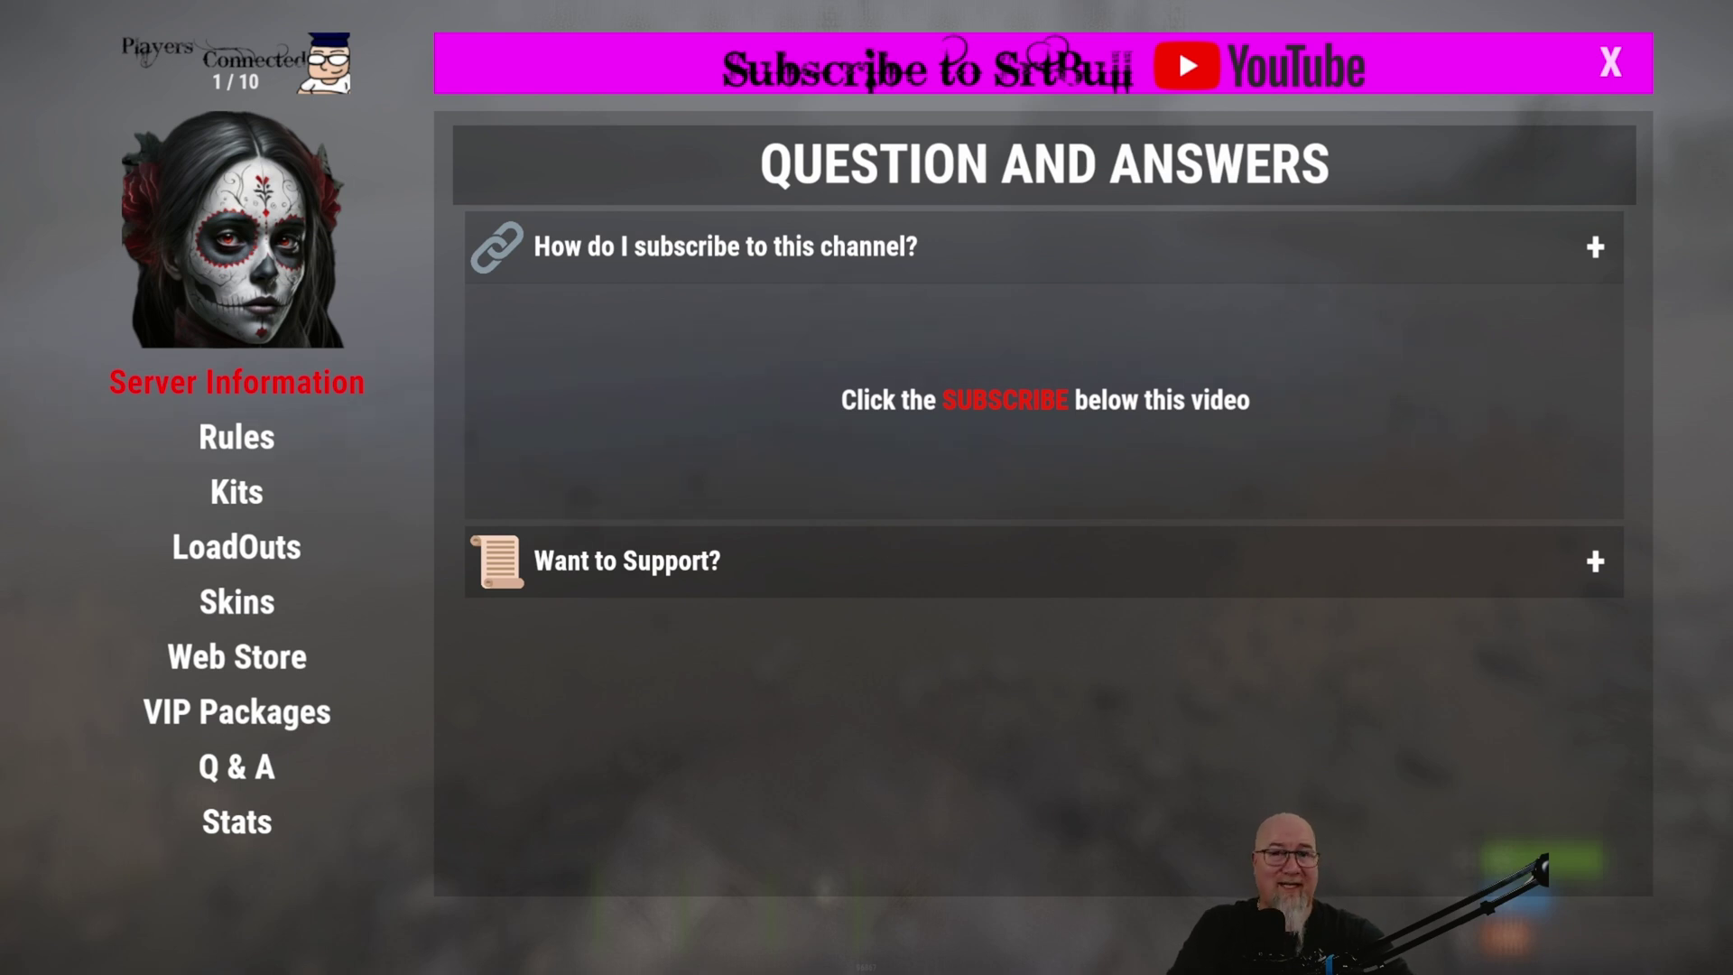
{"action": "left_click", "coordinate": [239, 826]}
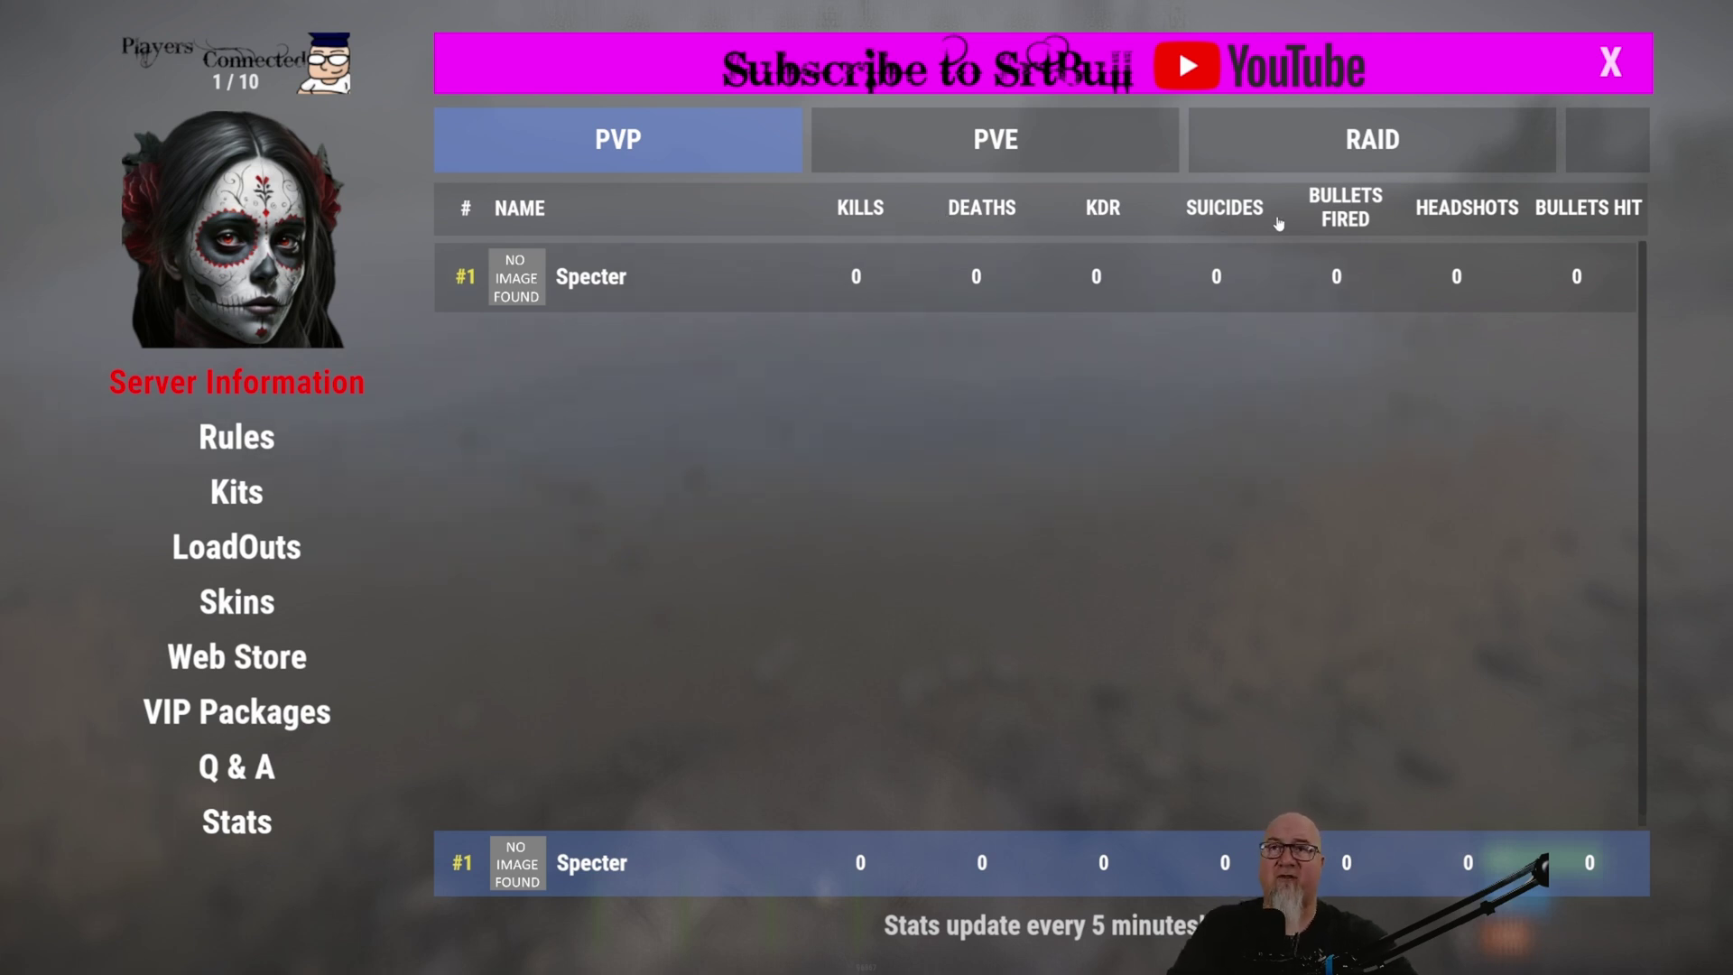
- Open the listed player's detailed stats and scroll through them, ending back on Server Information
{"action": "left_click", "coordinate": [592, 283]}
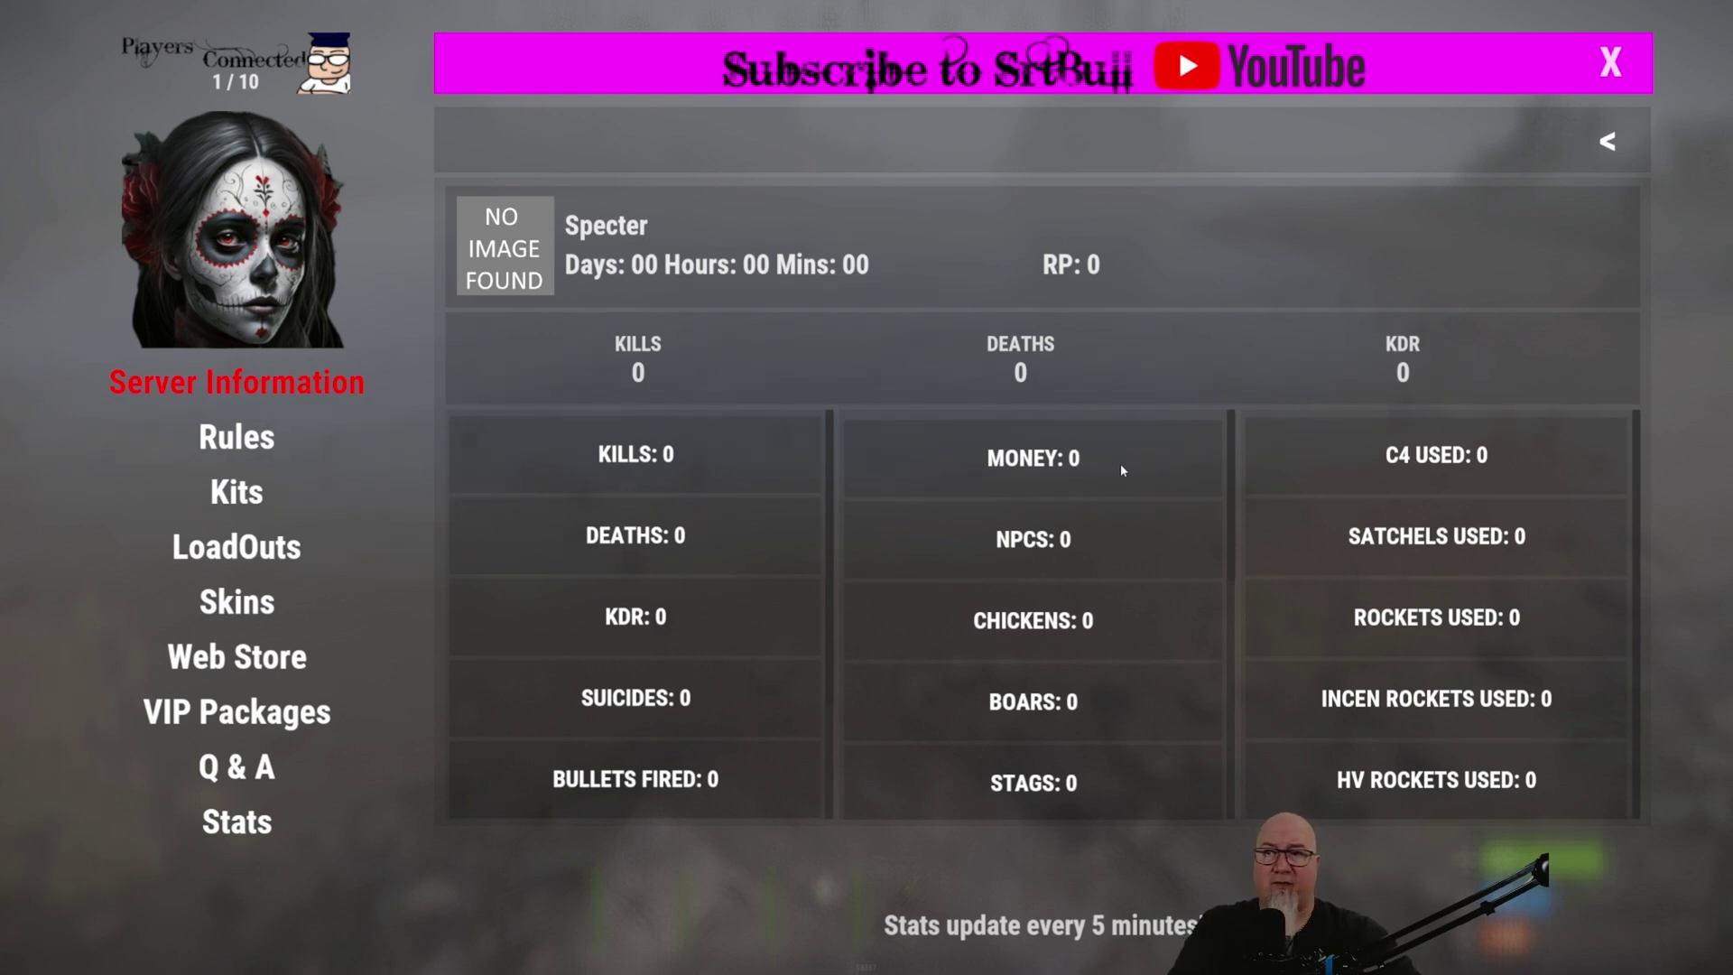
{"action": "scroll", "coordinate": [666, 518], "scroll_direction": "down", "scroll_amount": 2}
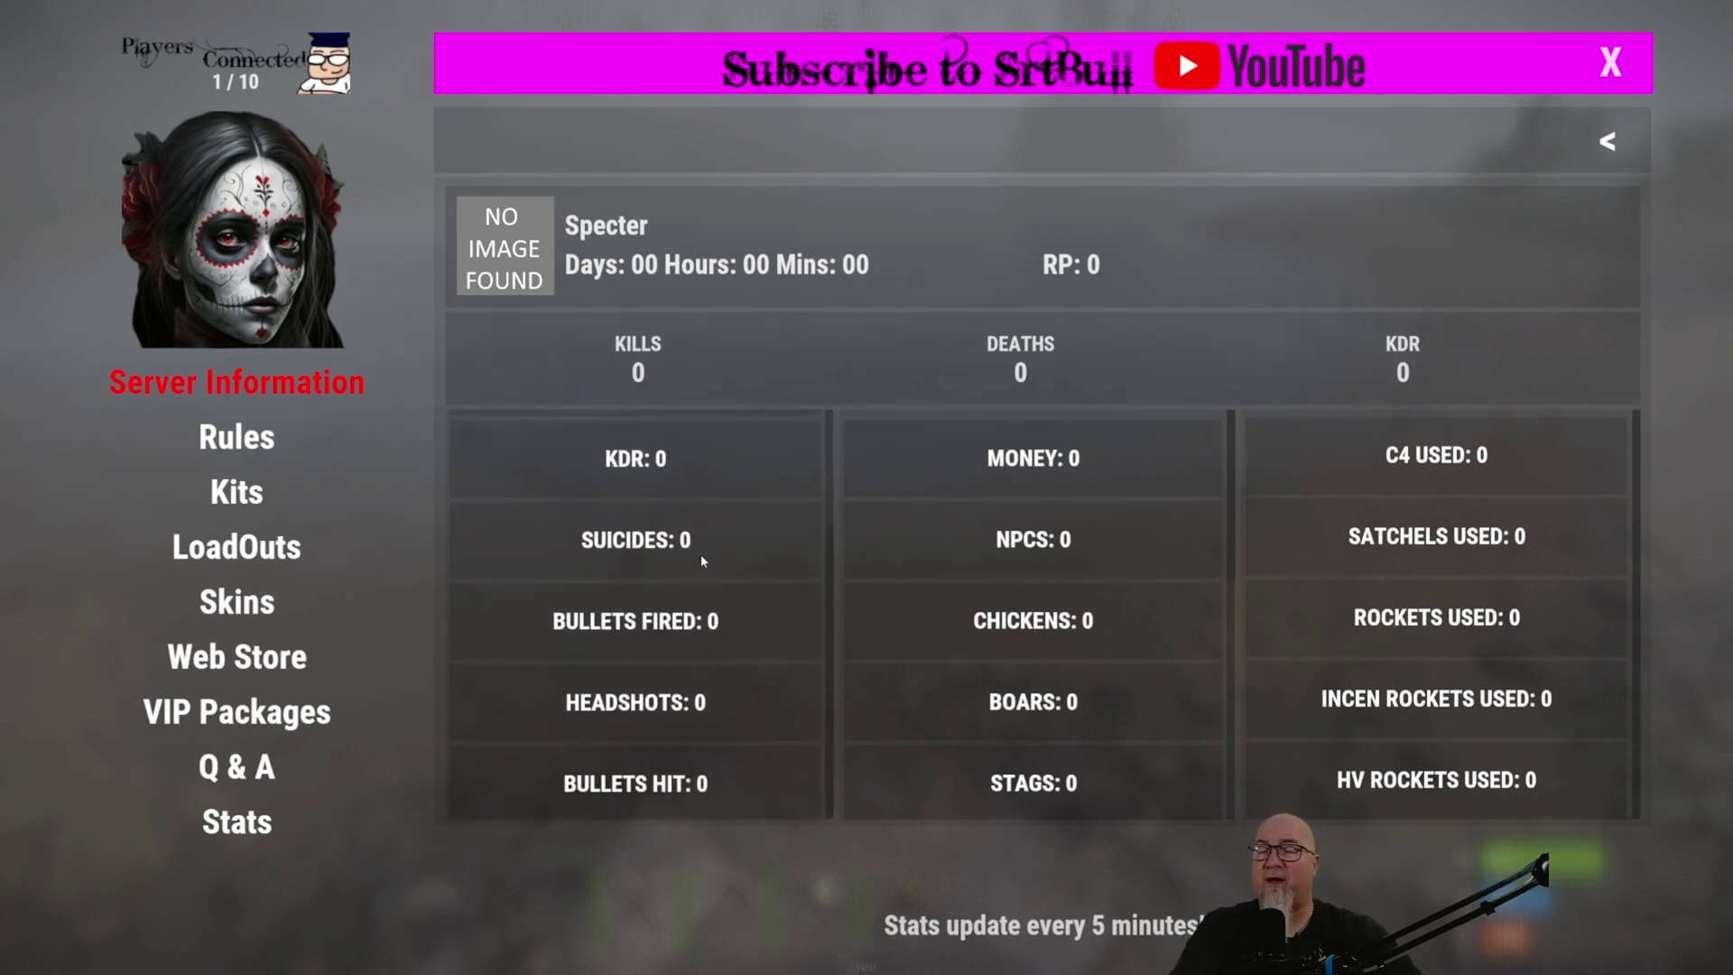
{"action": "scroll", "coordinate": [734, 549], "scroll_direction": "up", "scroll_amount": 2}
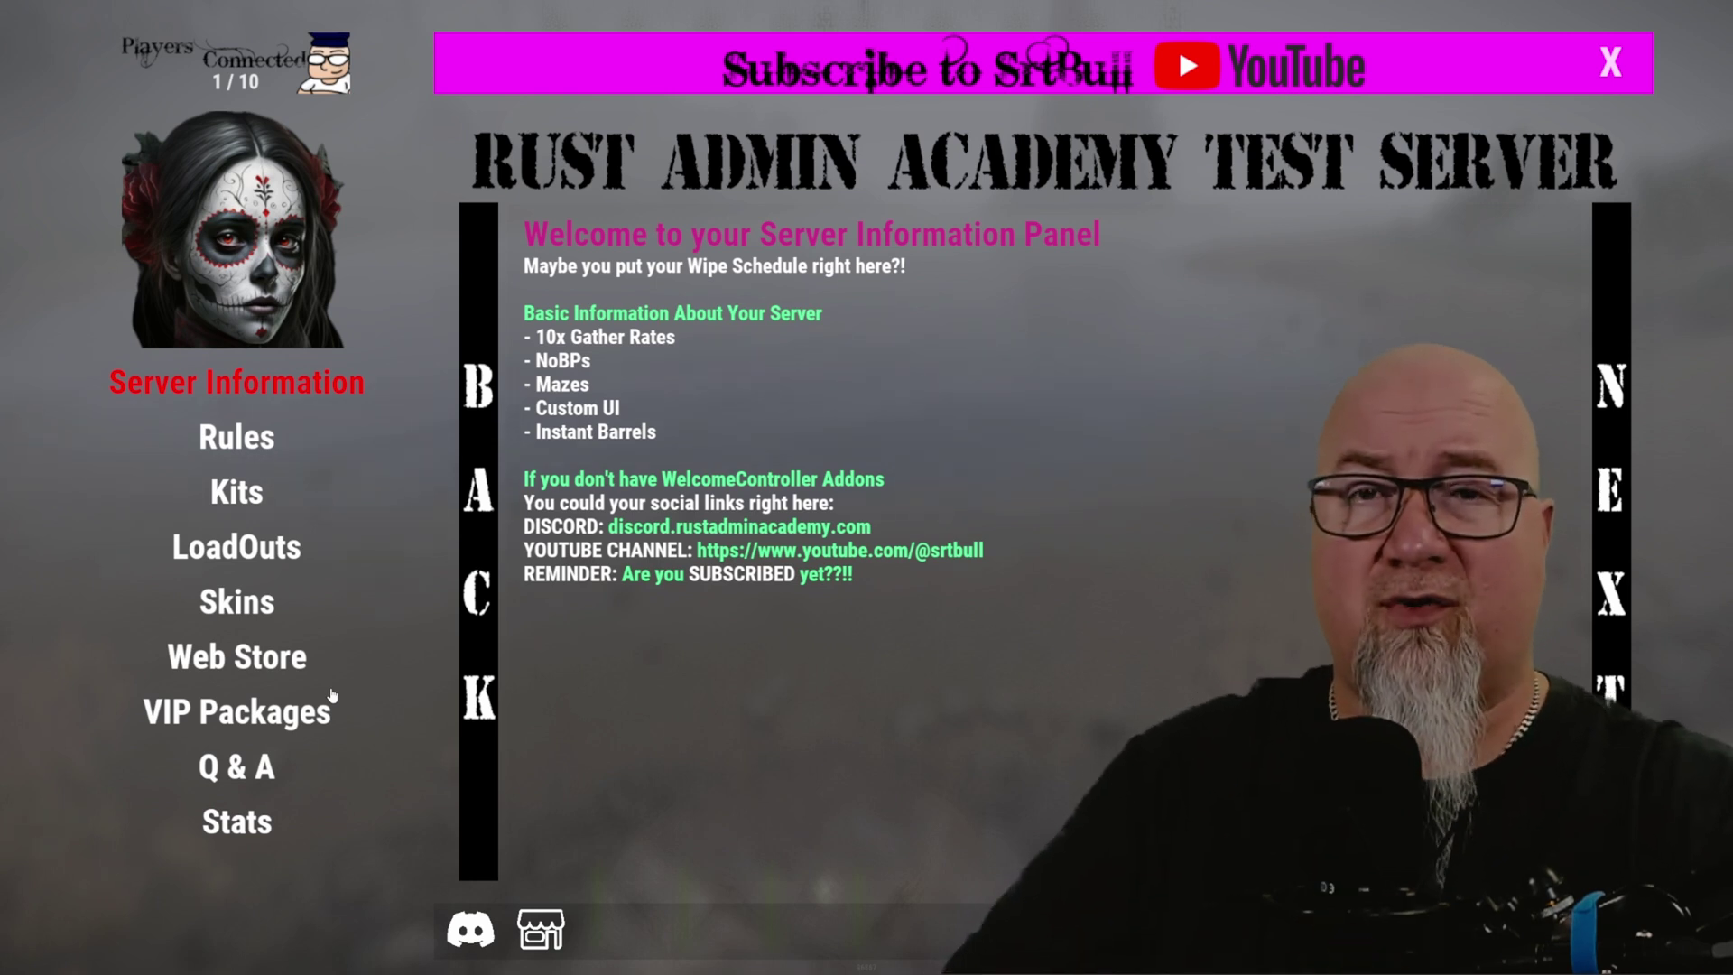
- Close the welcome panel and reopen it with the /info chat command
{"action": "key", "text": "Escape"}
{"action": "key", "text": "Return"}
{"action": "type", "text": "/i"}
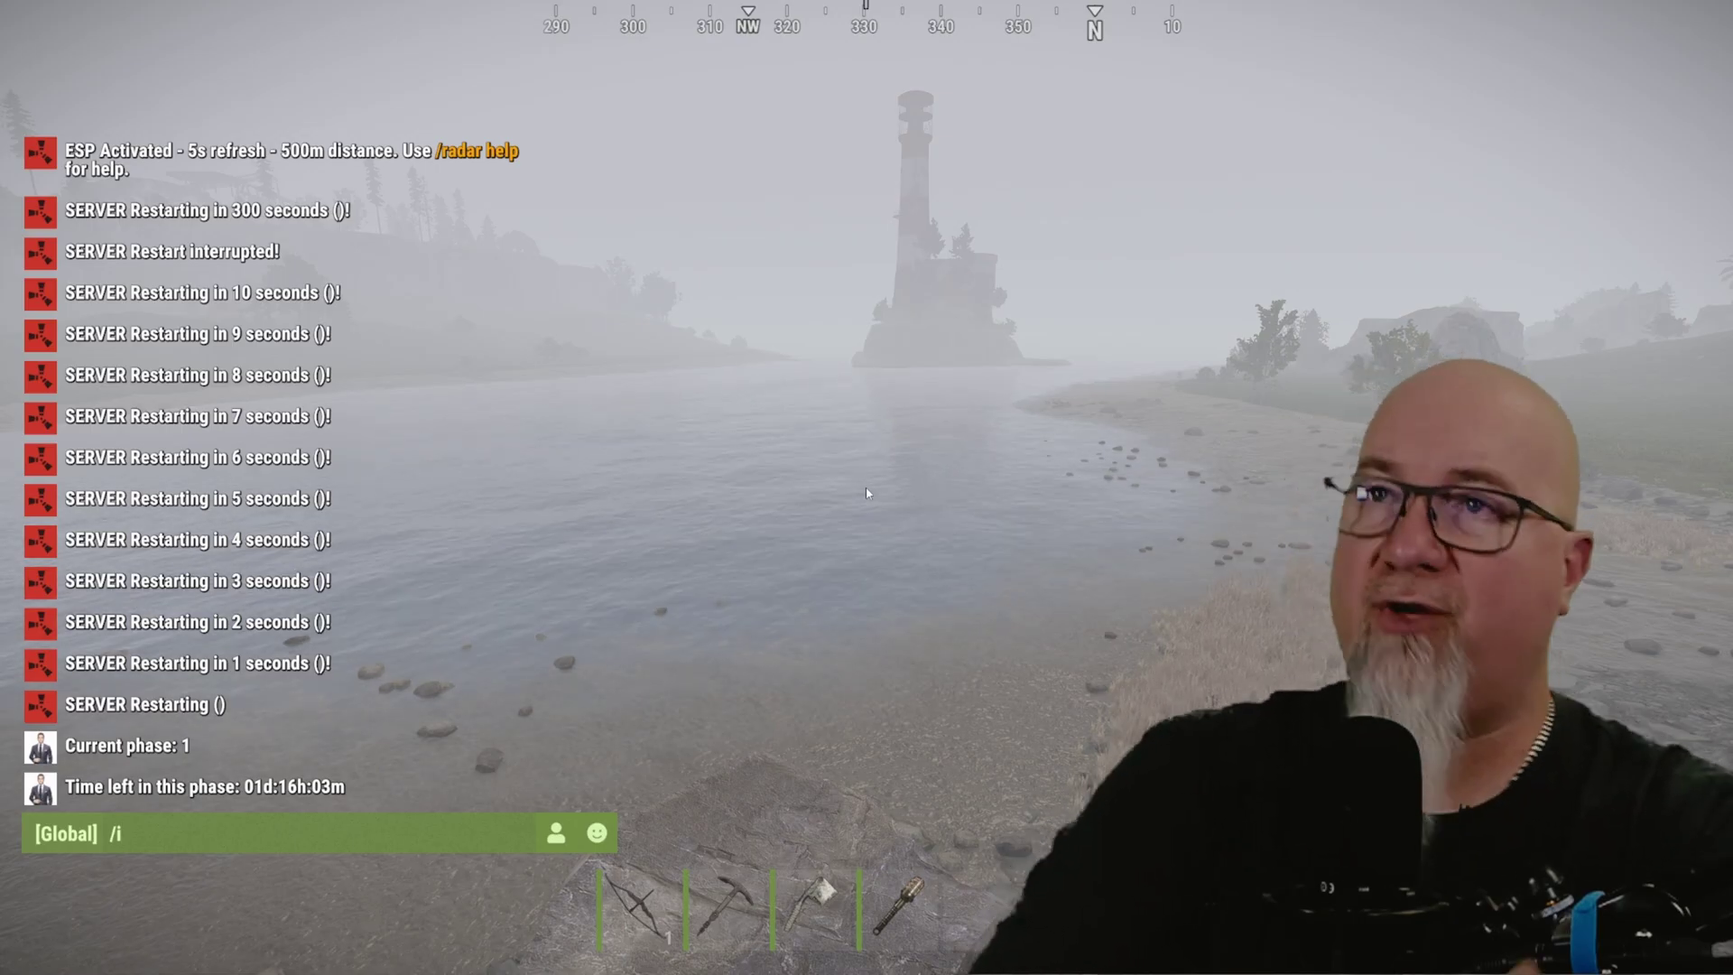
{"action": "type", "text": "nfo"}
{"action": "key", "text": "Return"}
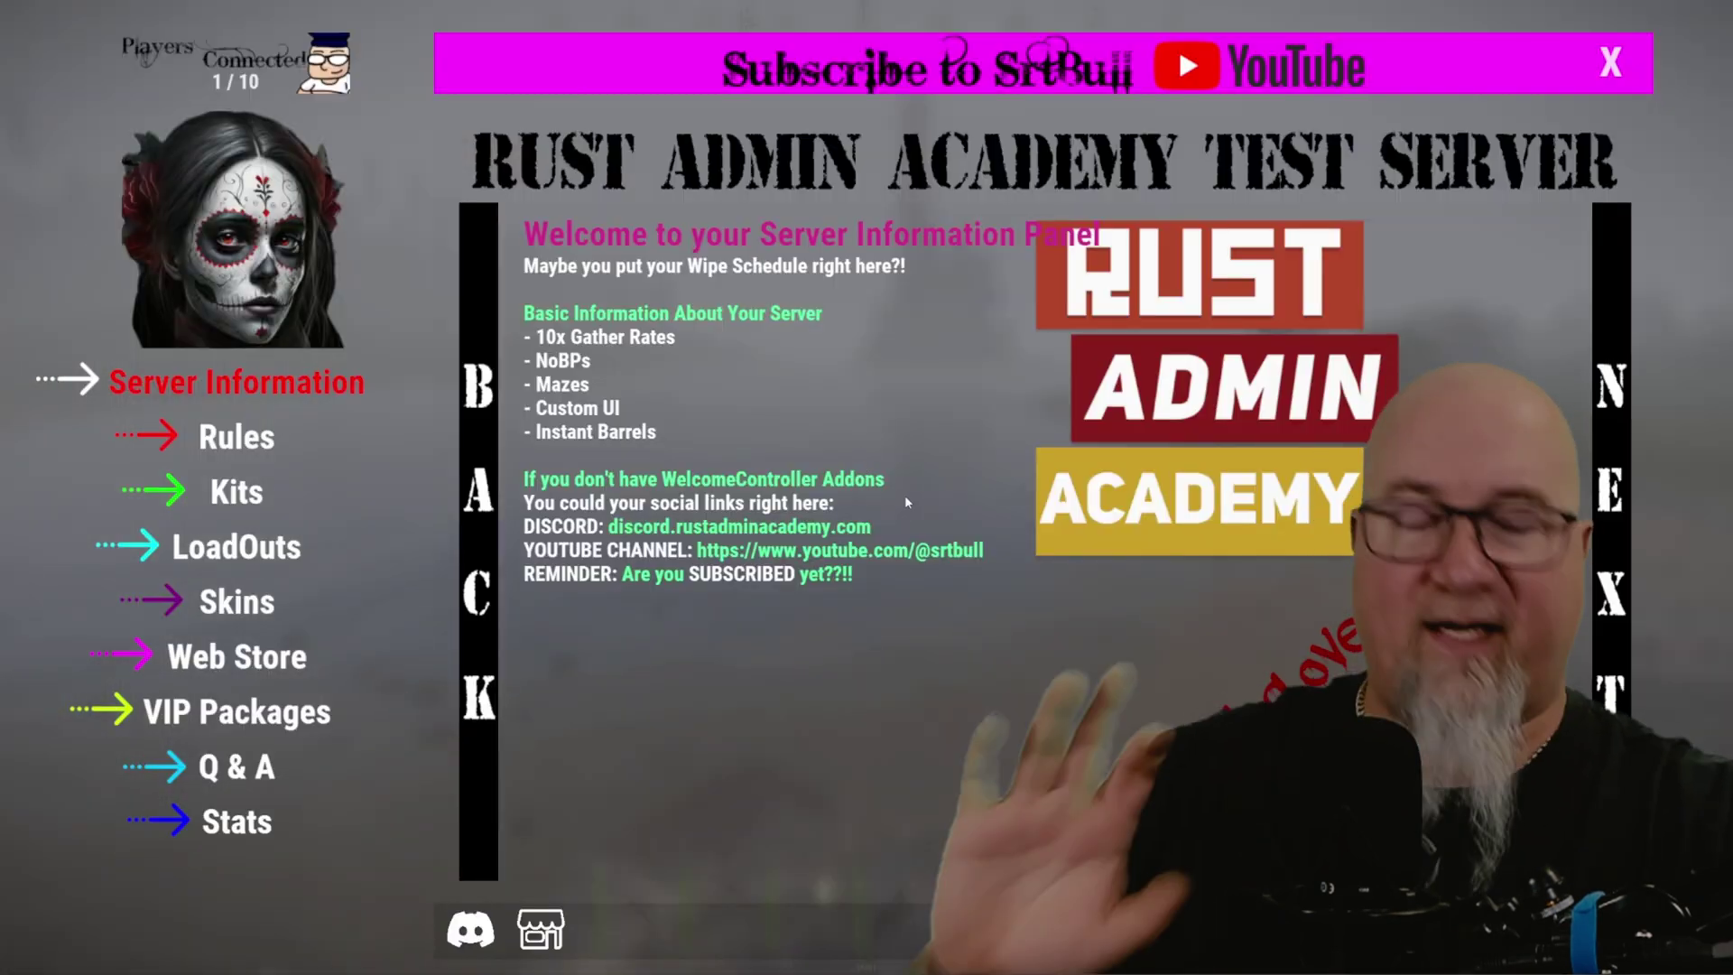